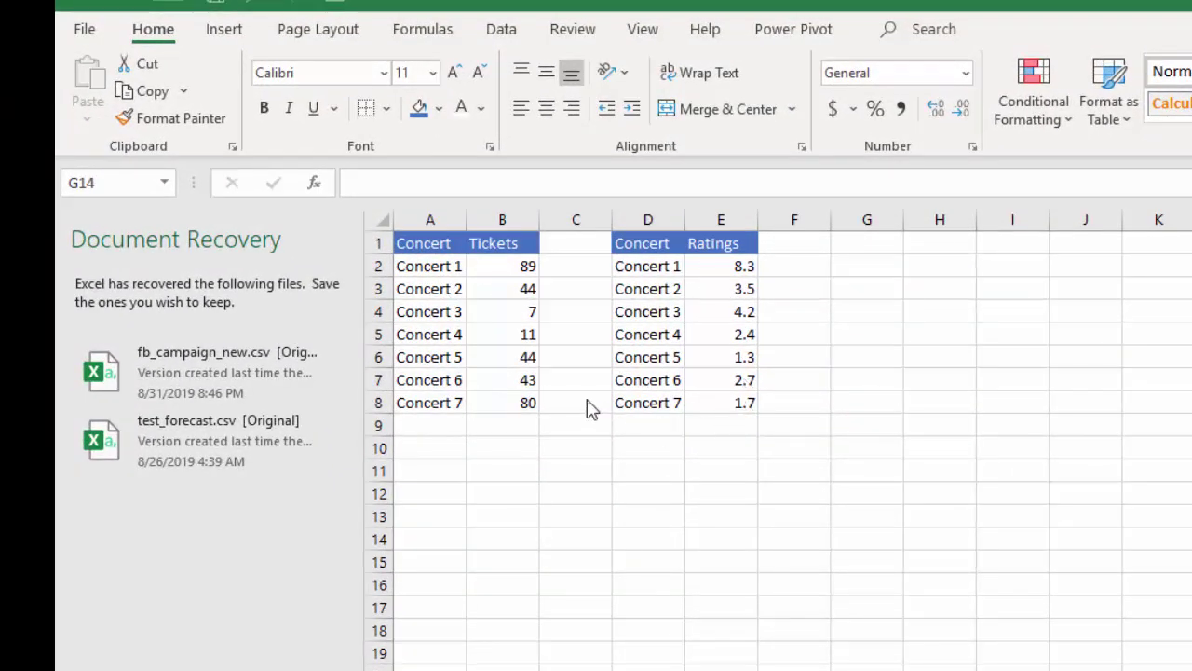
Enter =REPT("|",B2) in C2 to draw Concert 1's 89-ticket pipe bar.
left_click(572, 332)
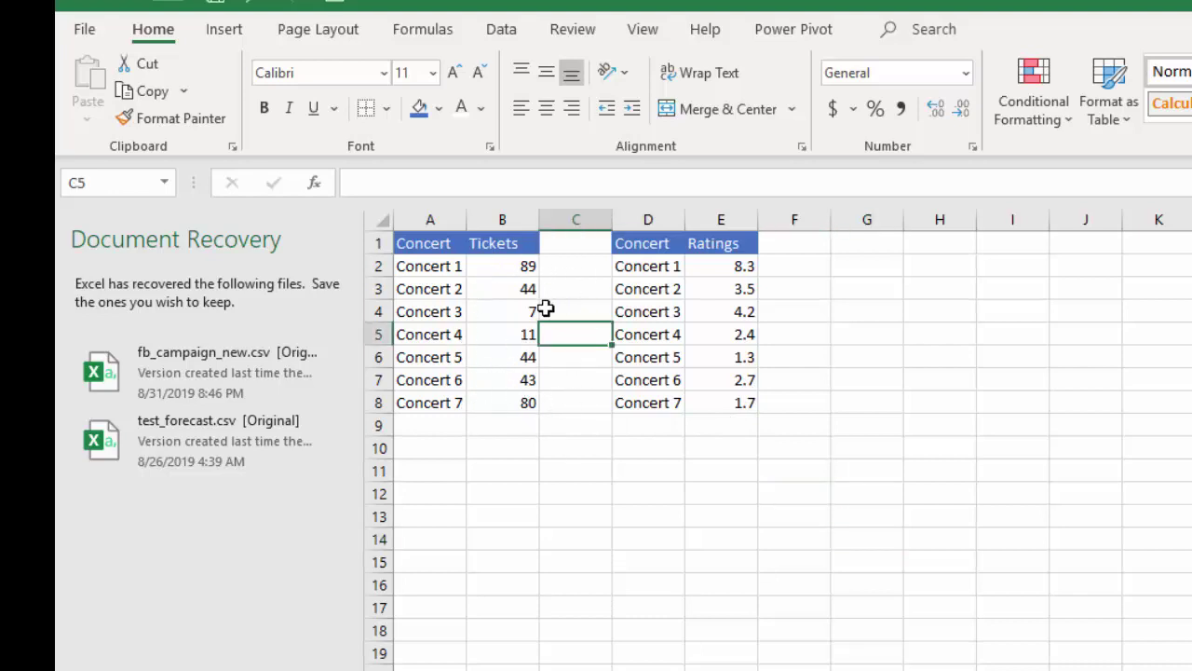
left_click(550, 267)
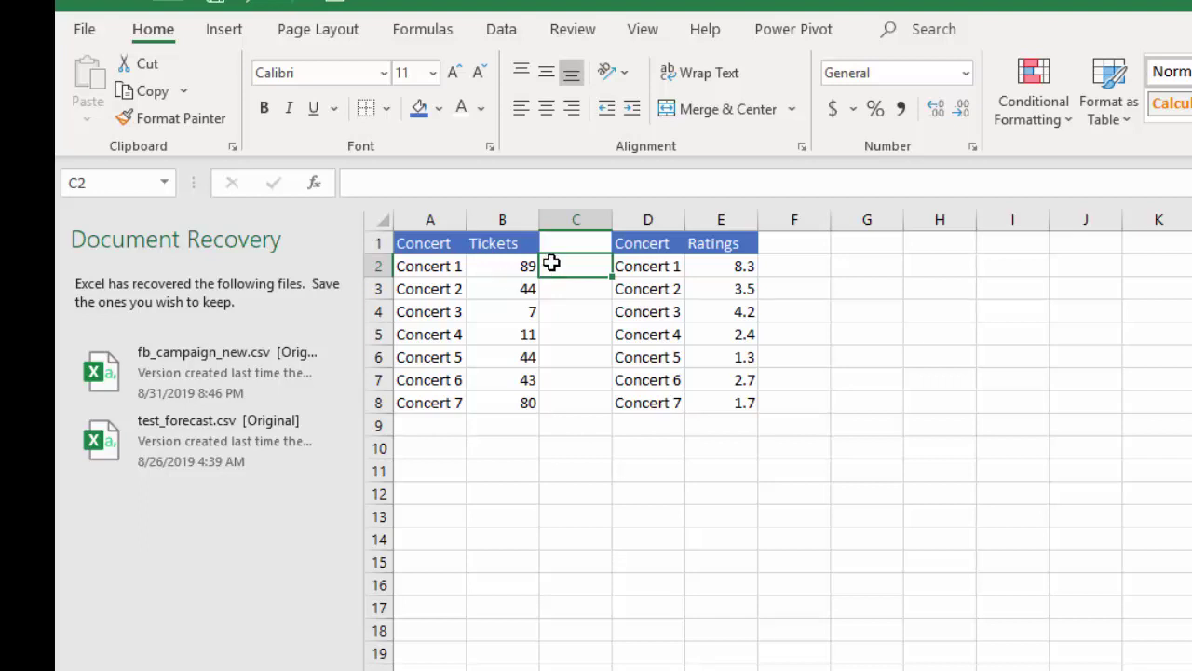
type("=")
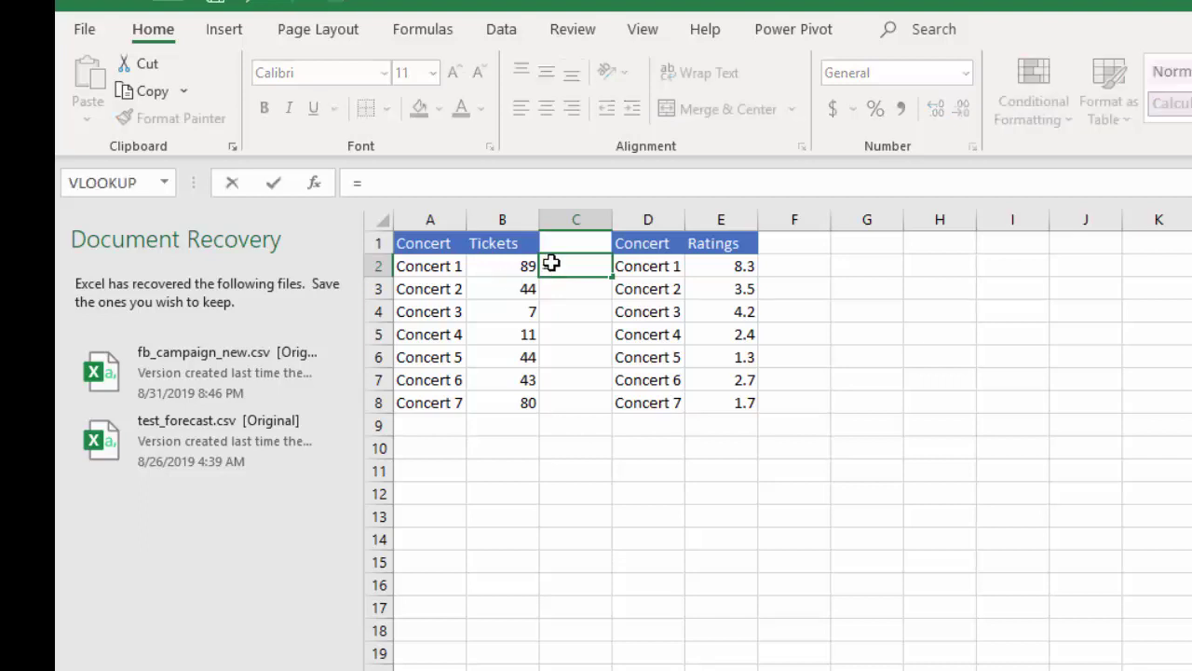
type("r")
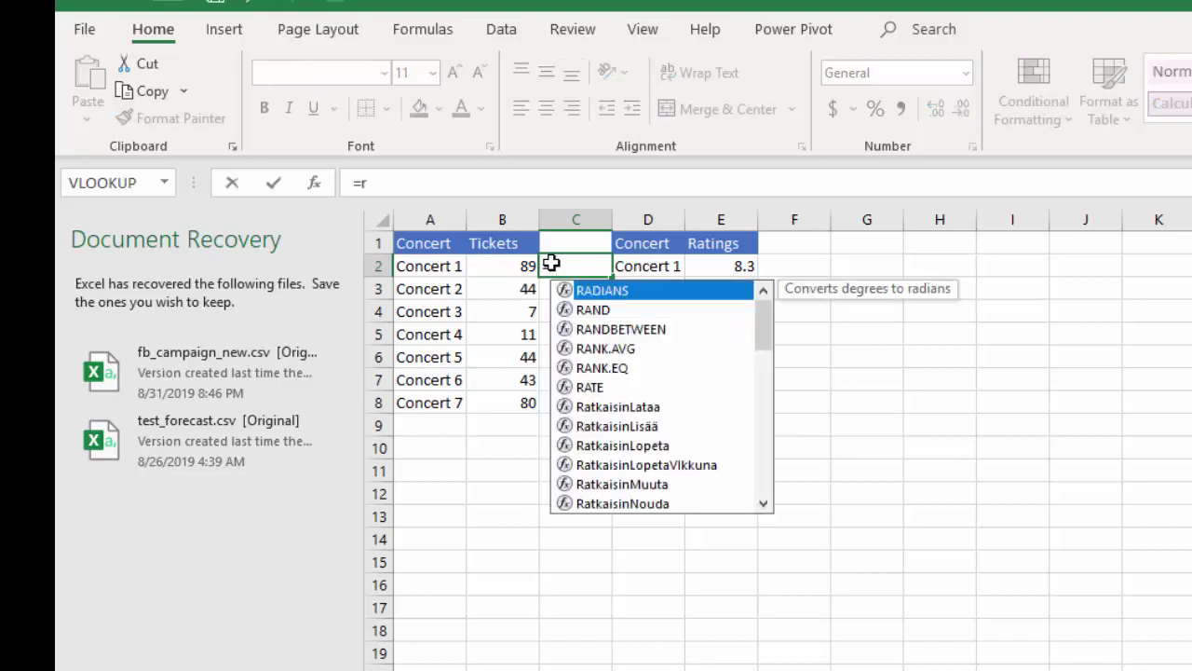
type("e")
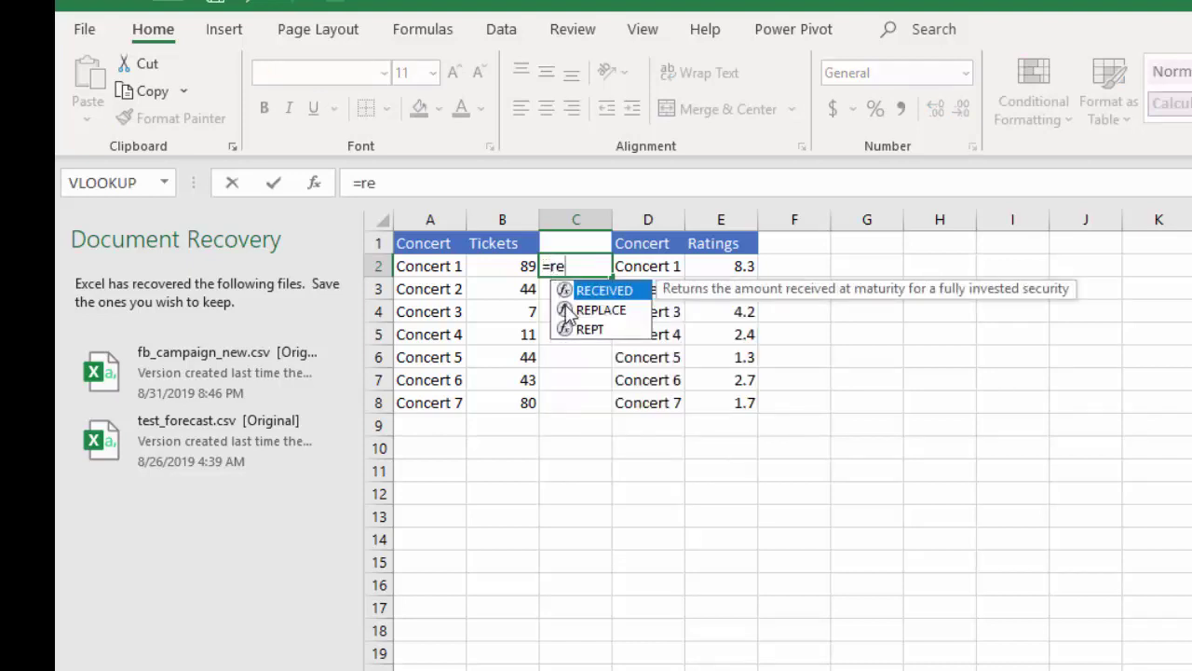
left_click(589, 330)
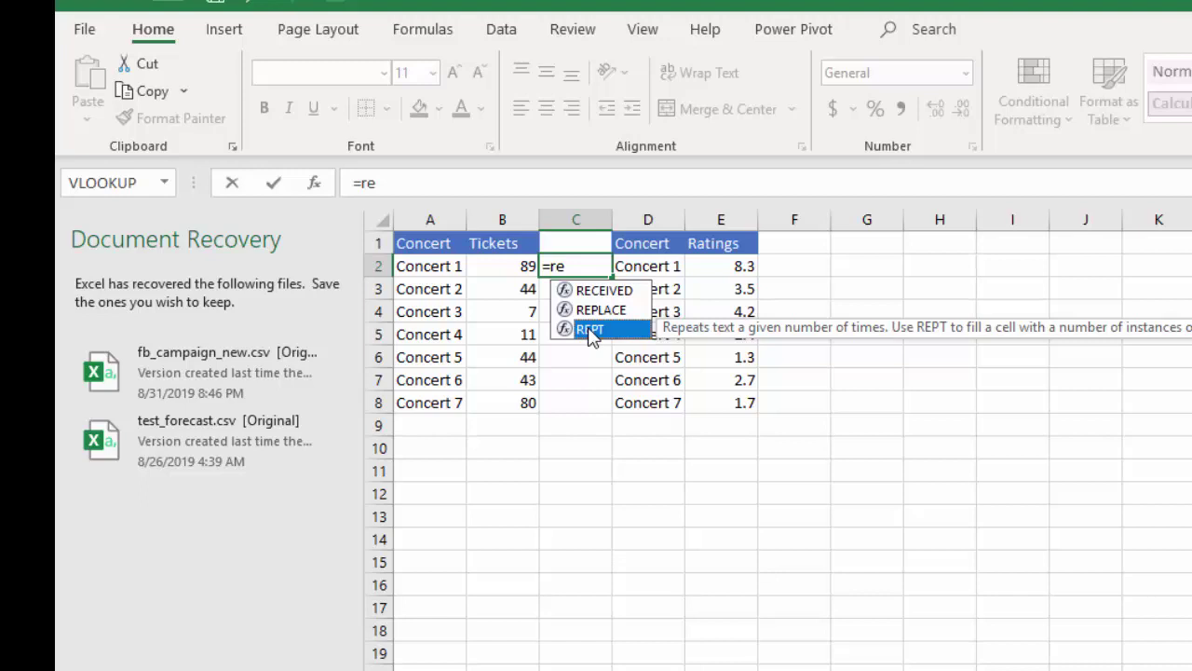
double_click(590, 331)
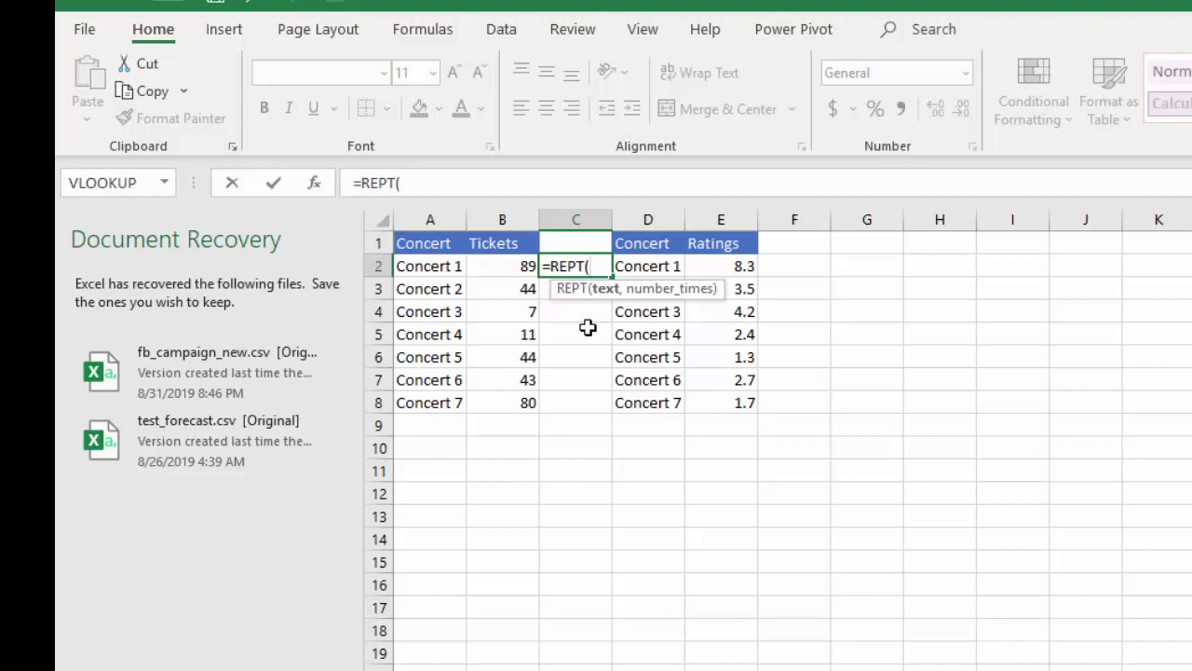
type("\"|\"")
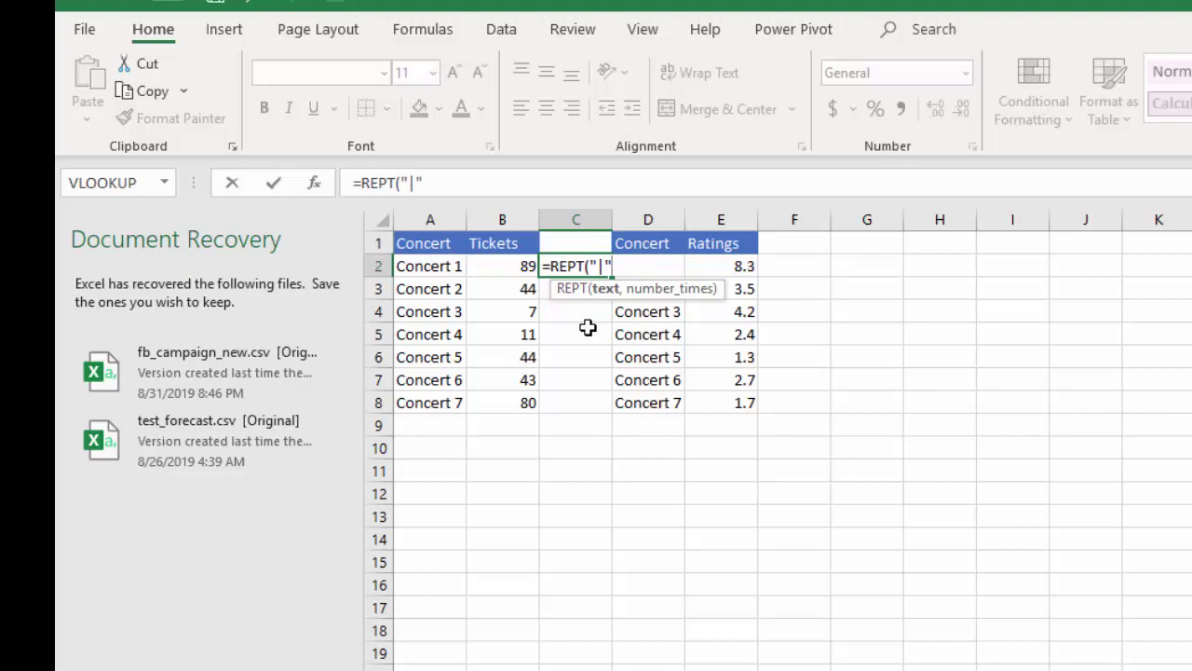
type(",")
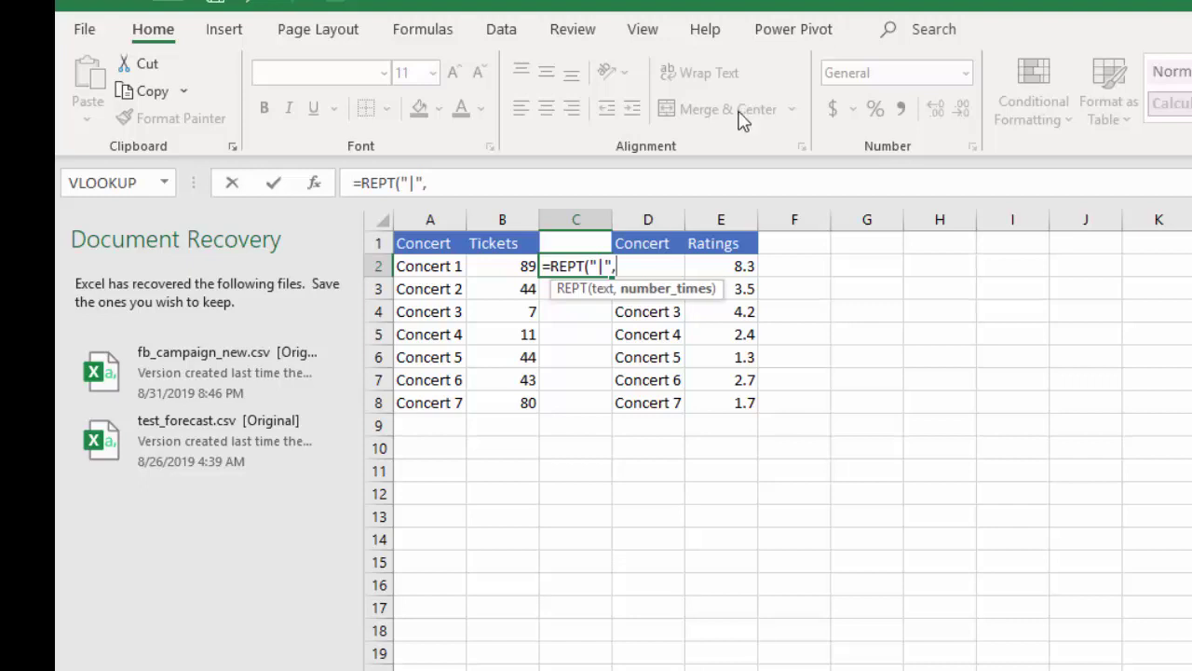
left_click(529, 266)
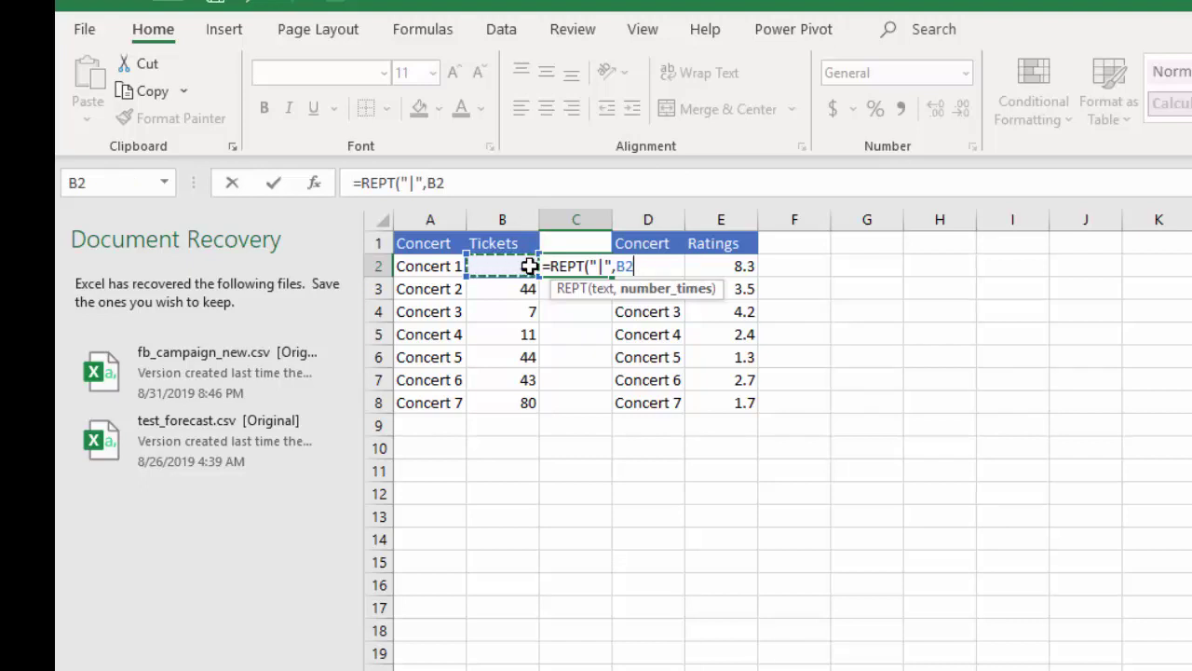
key("Return")
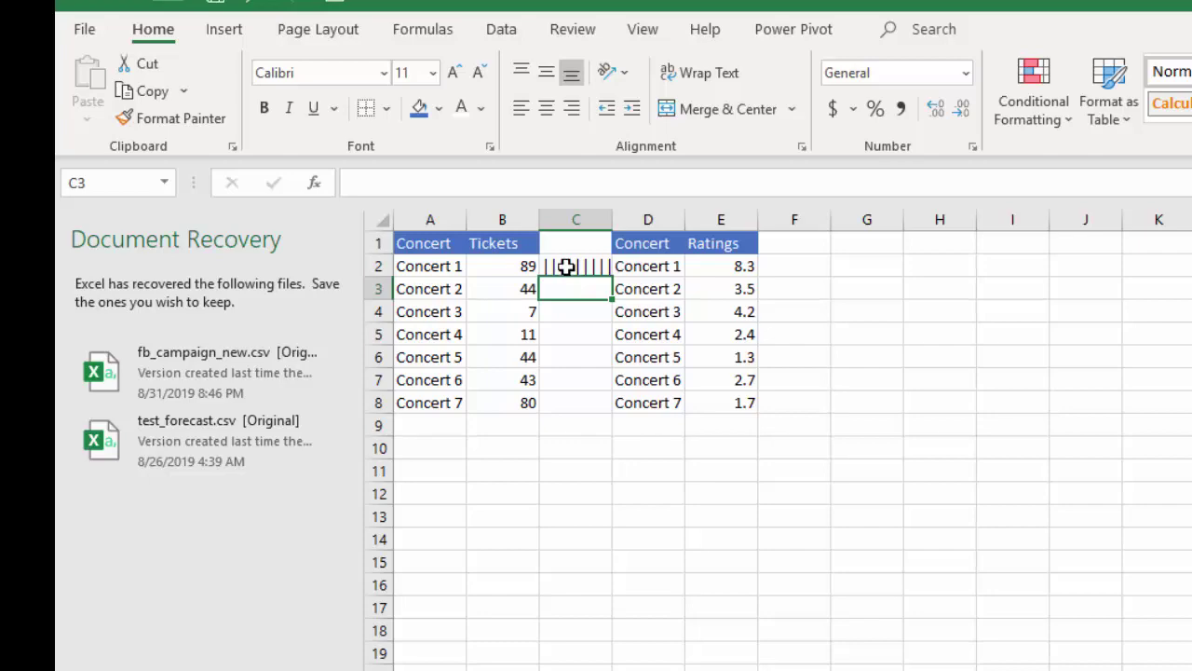
Autofit column C to the bar, then undo the width change.
double_click(611, 219)
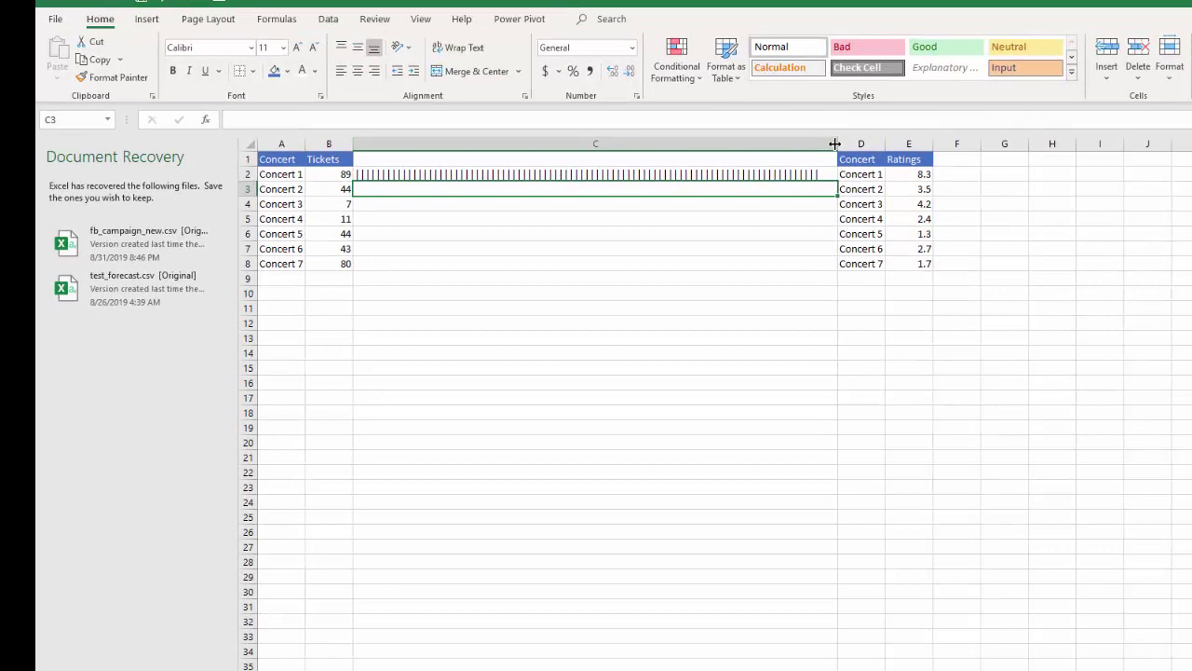
left_click(824, 142)
key("ctrl+z")
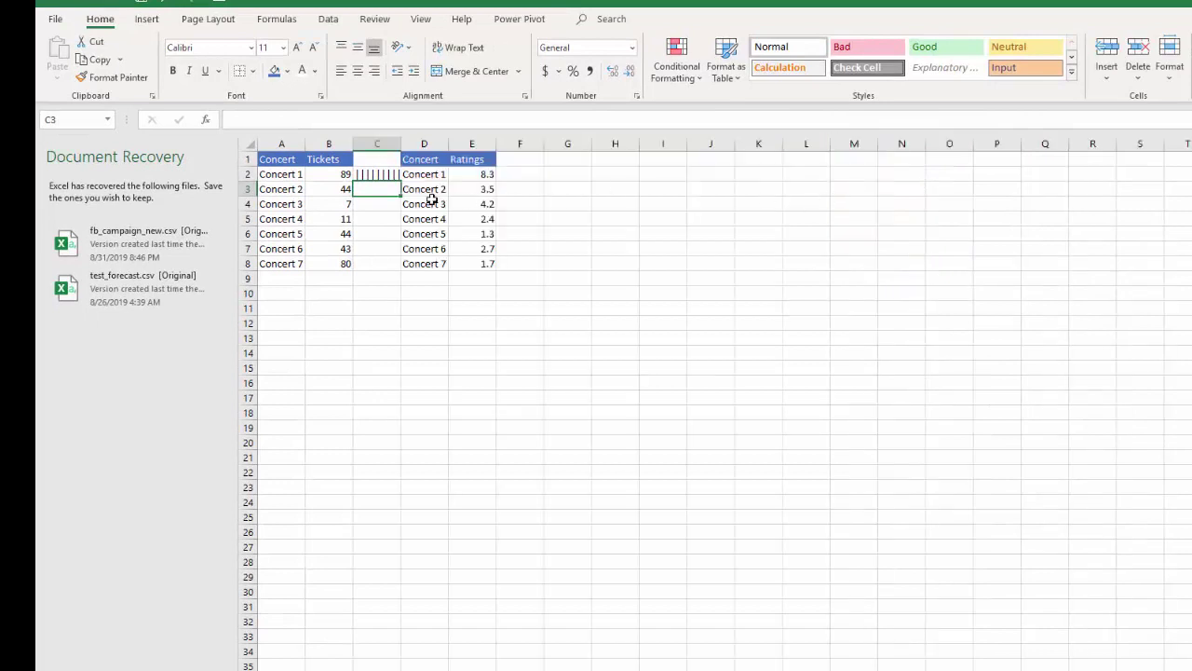
Fill the bar formula down to C8 and set the bars in the Playbill font.
left_click(379, 174)
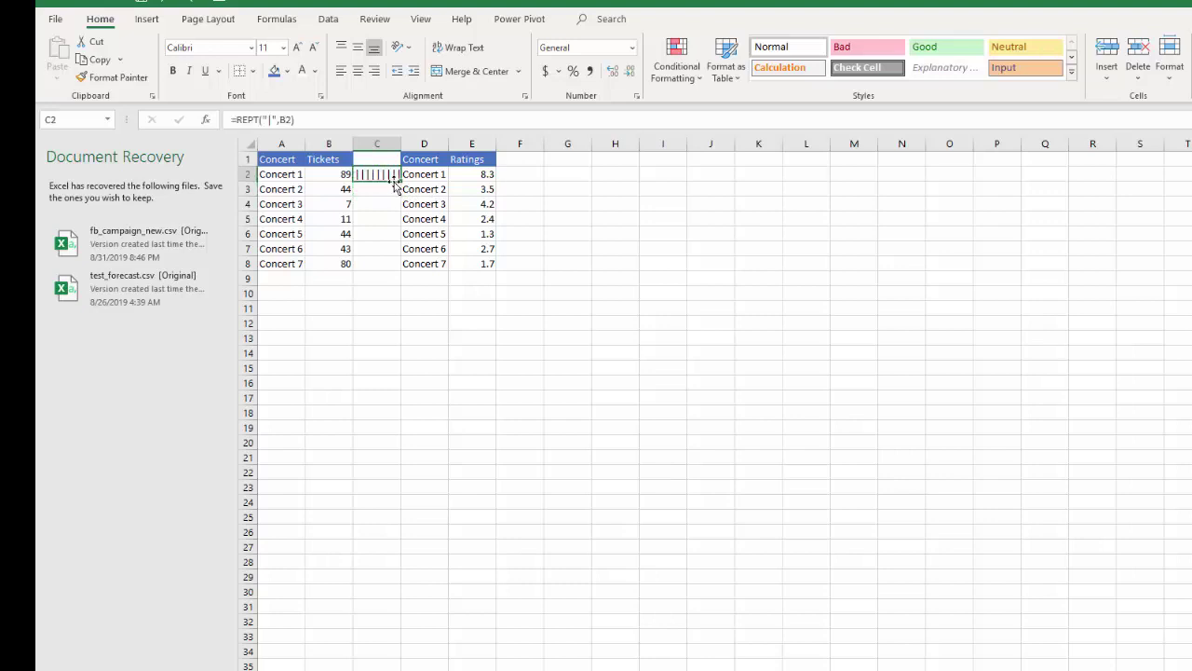
left_click_drag(400, 181, 383, 271)
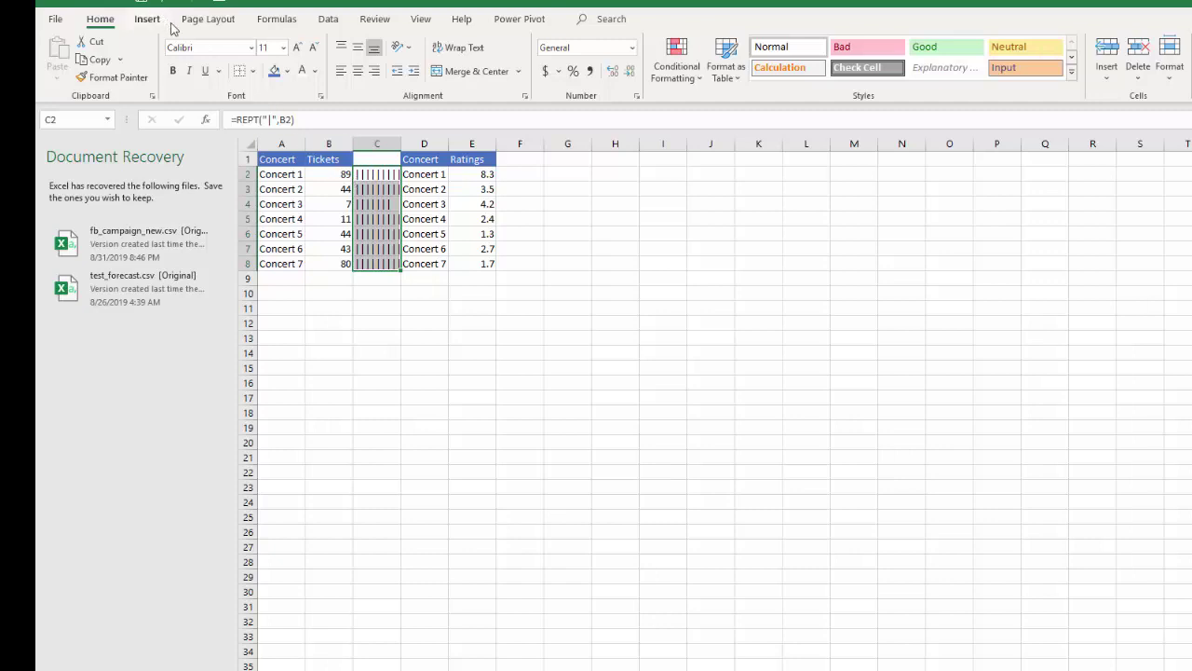
left_click(250, 51)
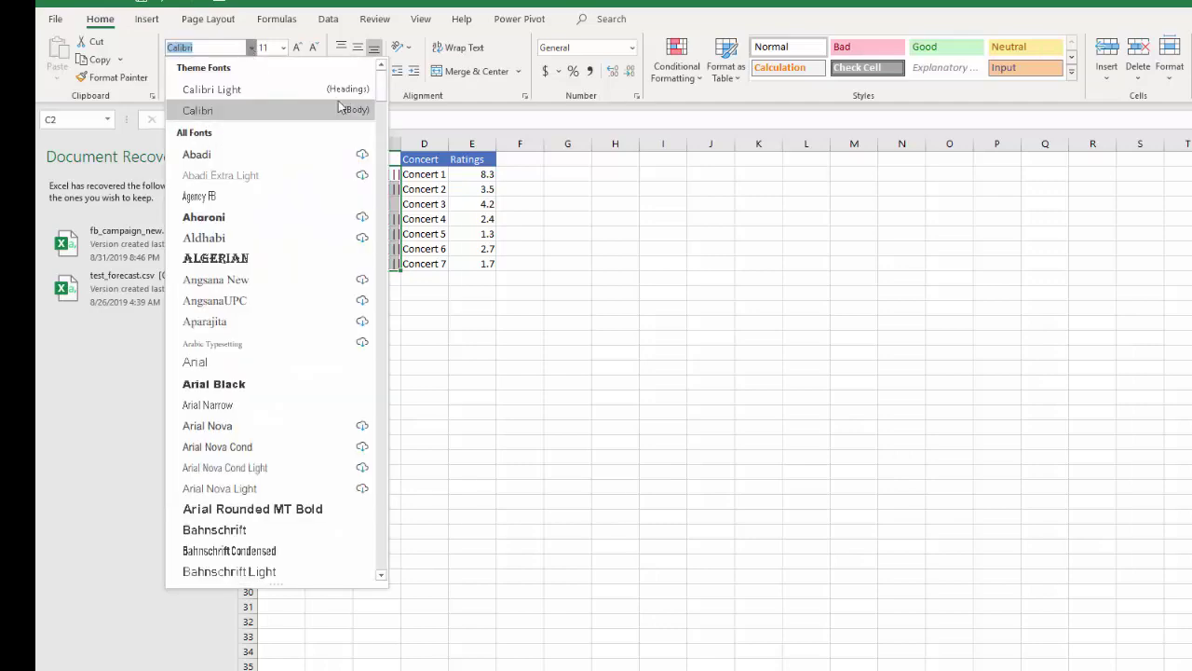
left_click_drag(379, 113, 359, 426)
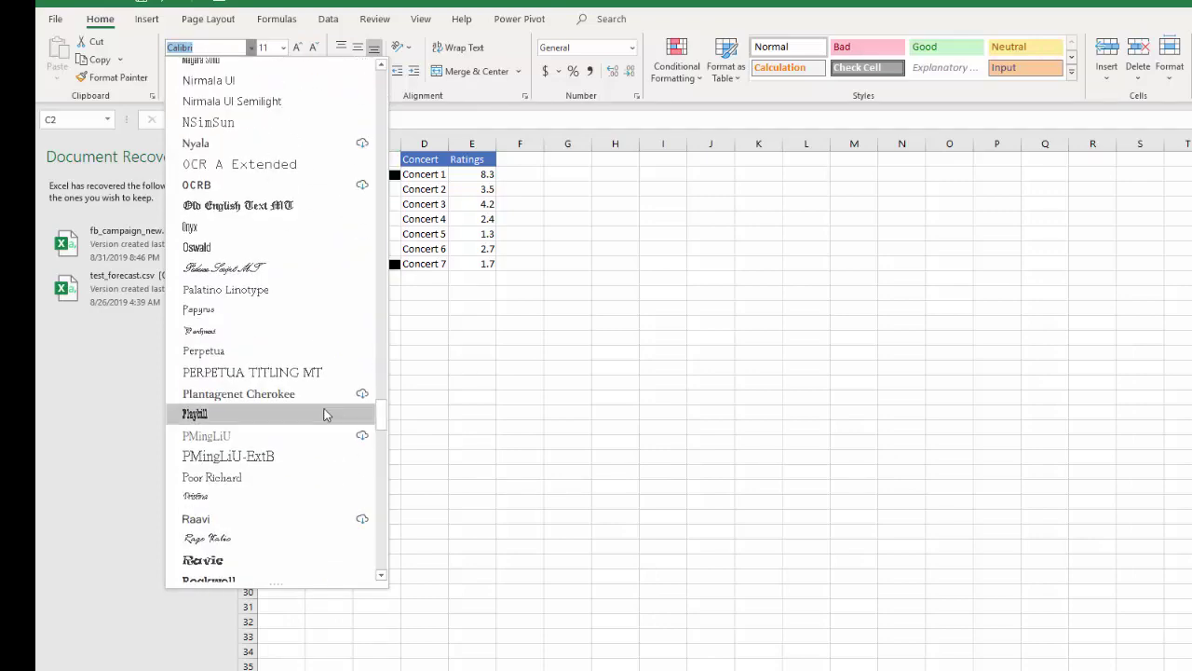
left_click(325, 414)
left_click(393, 416)
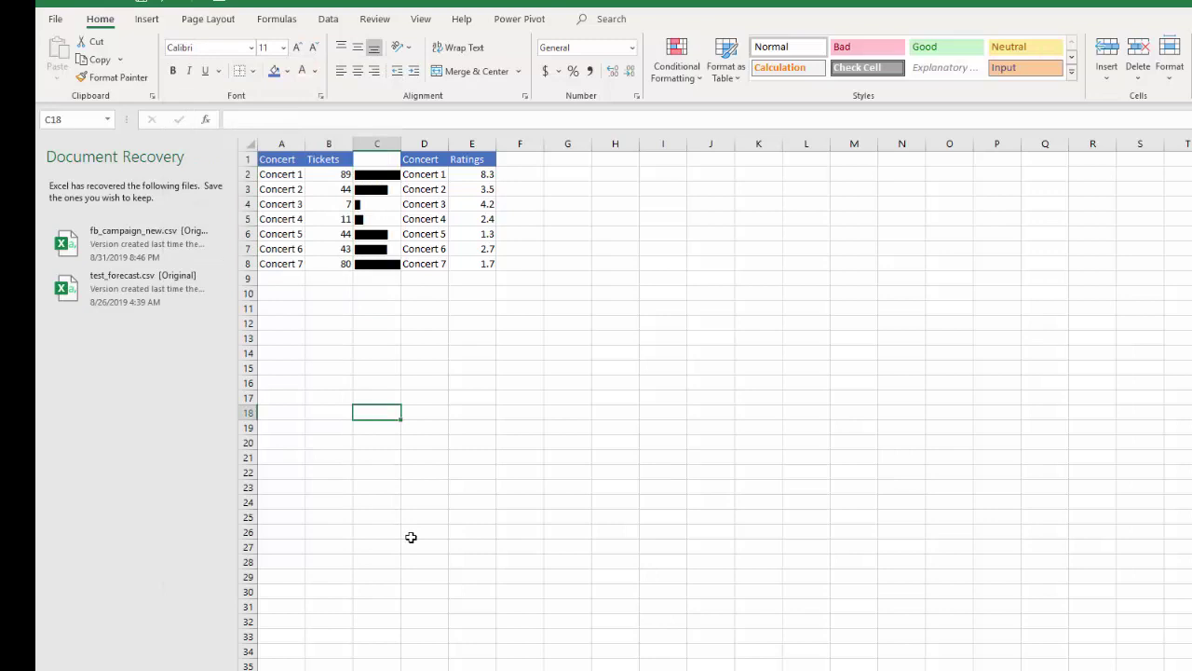
Colour the C2:C8 ticket bars green and widen column C to fit them.
left_click_drag(376, 175, 359, 266)
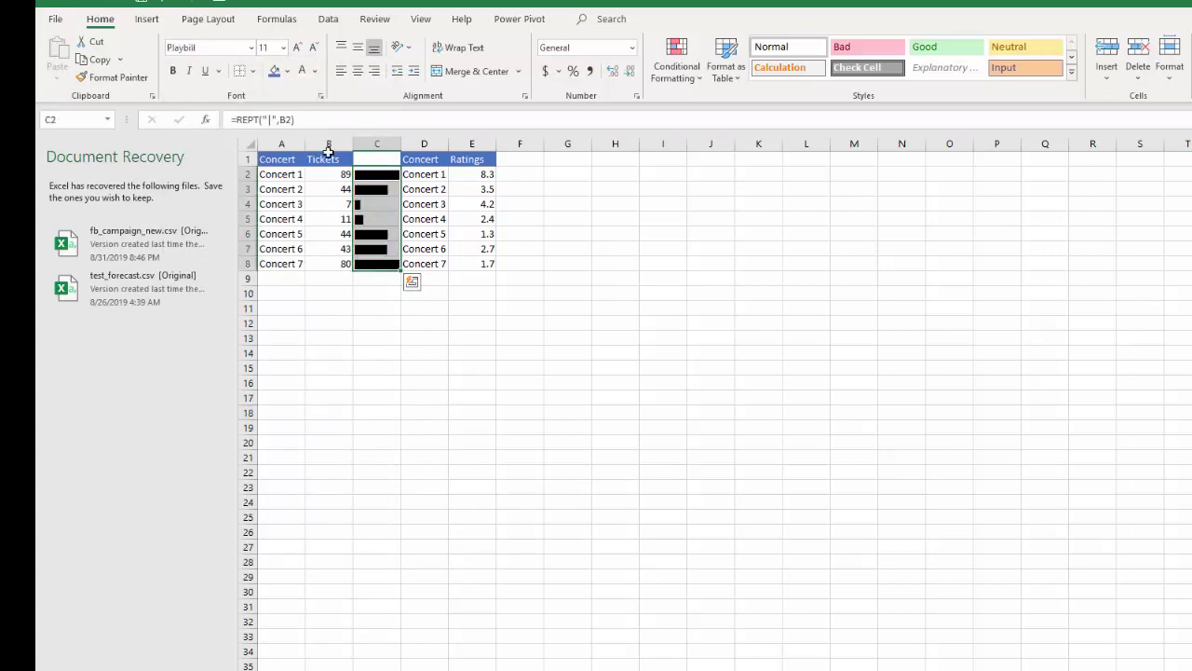
left_click(315, 70)
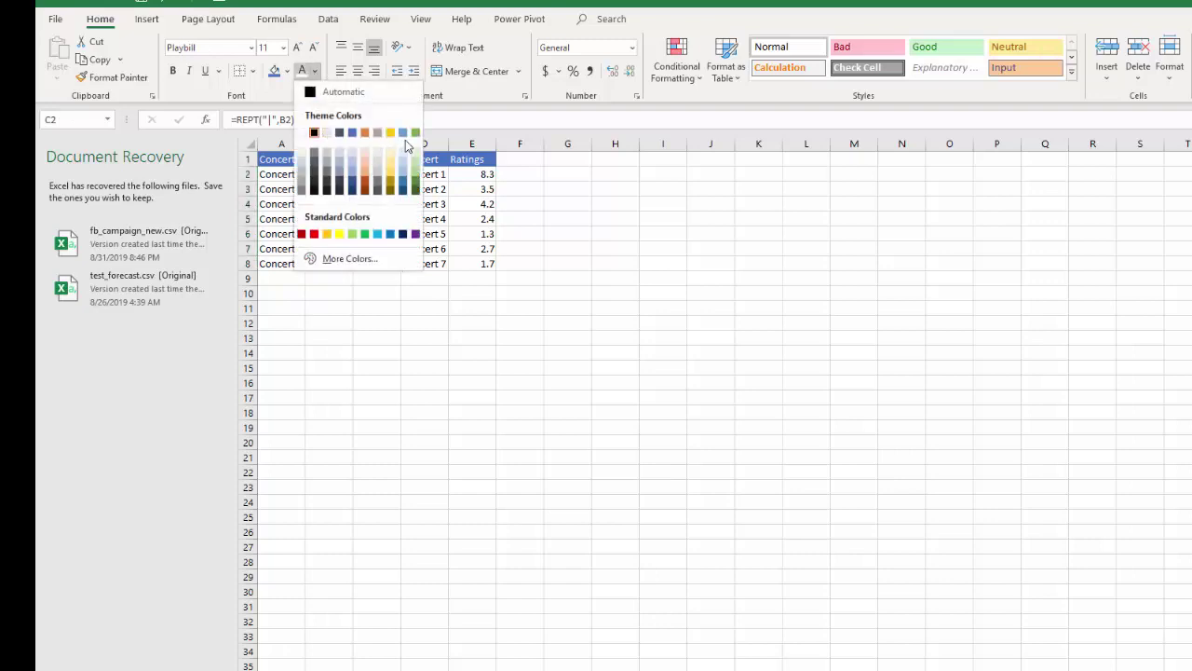
left_click(416, 134)
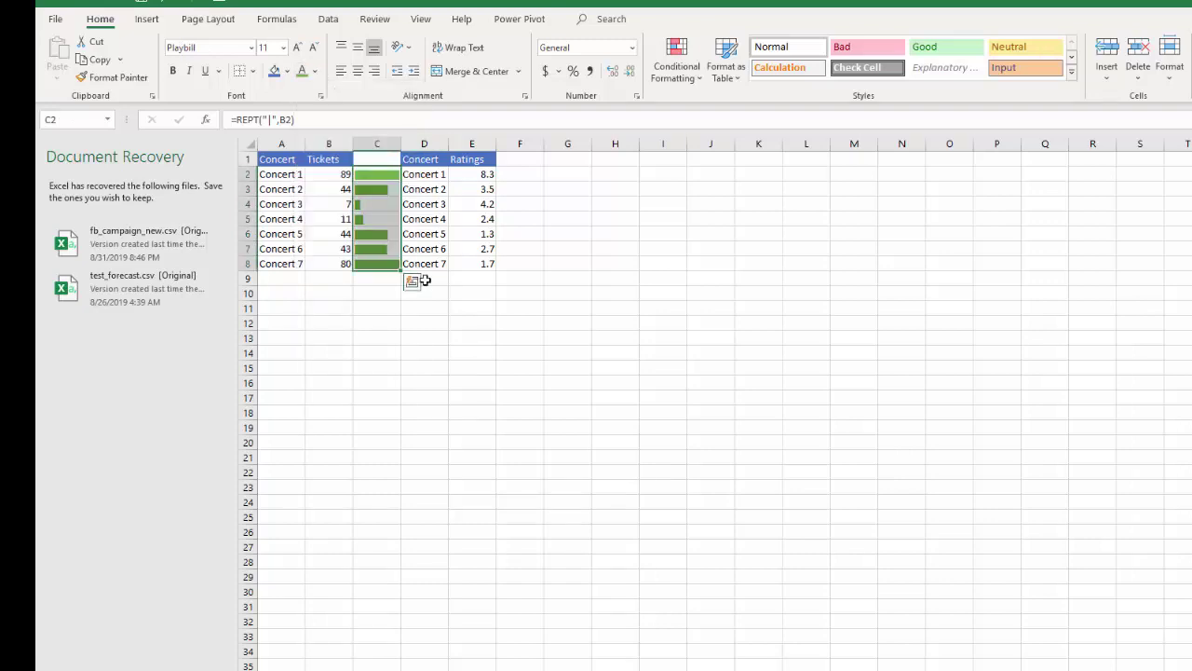
left_click(424, 292)
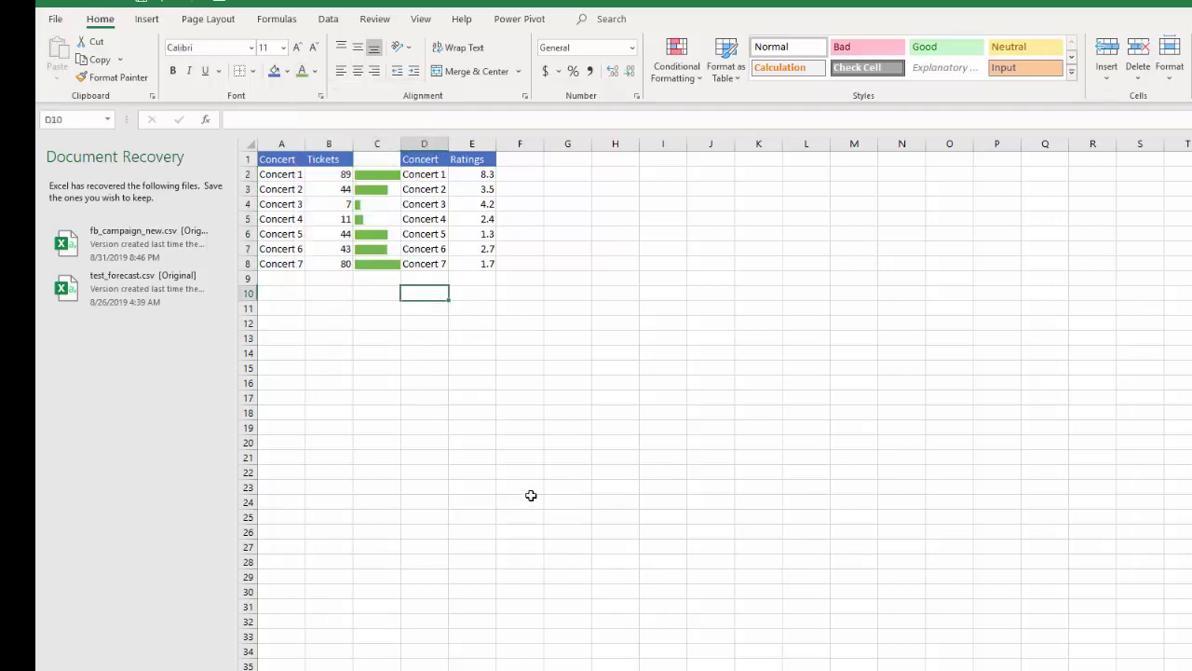
left_click_drag(399, 138, 424, 138)
left_click(373, 306)
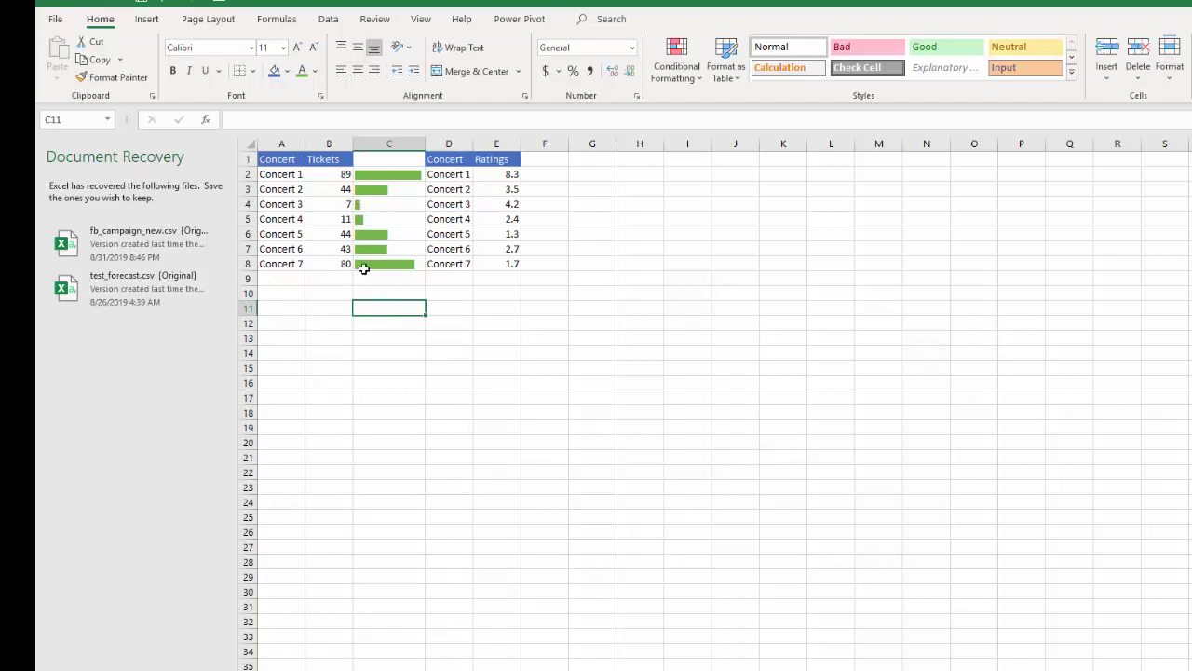
Start a formula-based conditional formatting rule =B2<50 on the ticket bars.
left_click_drag(371, 177, 364, 259)
left_click(687, 84)
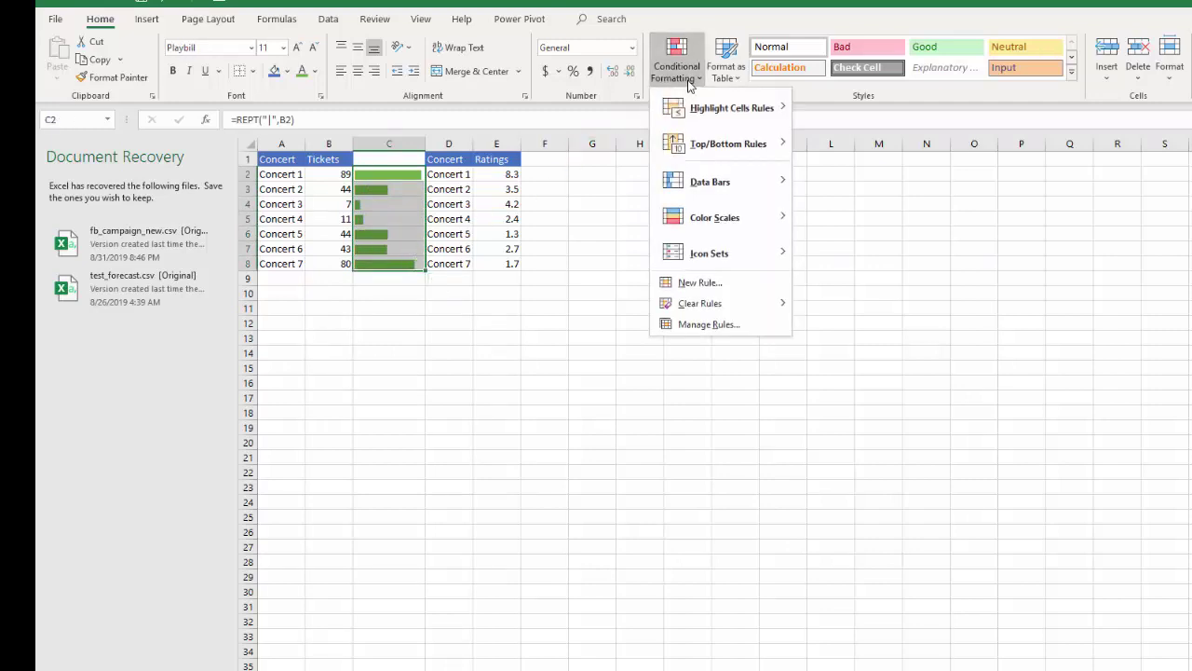
left_click(713, 282)
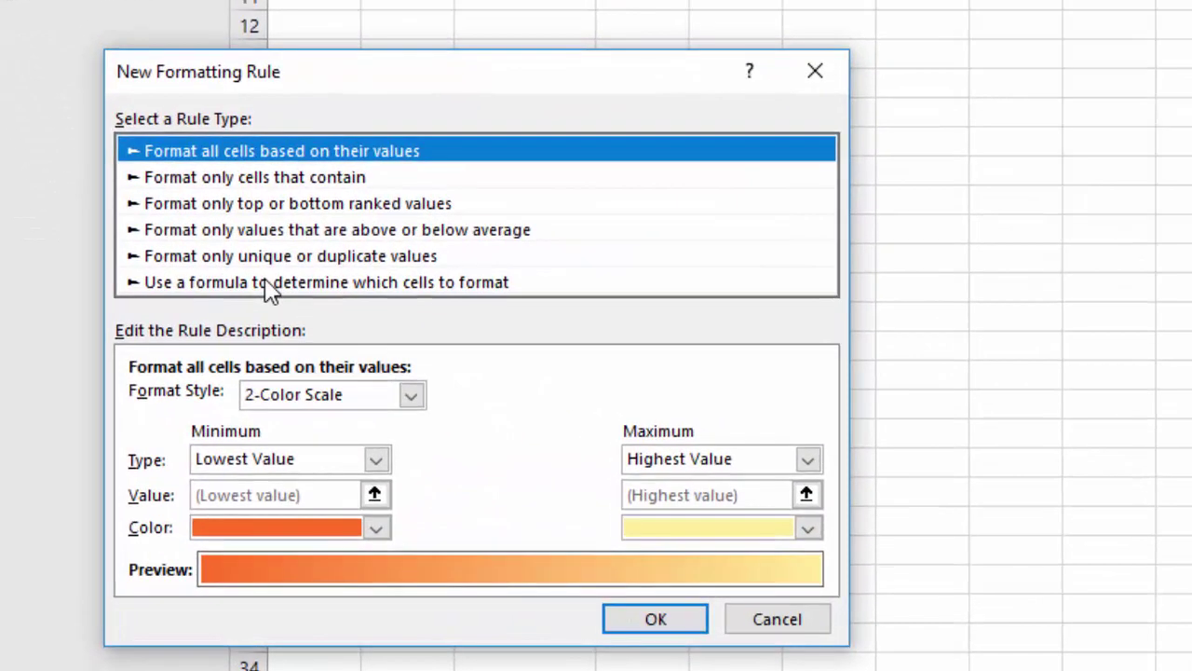
left_click(265, 319)
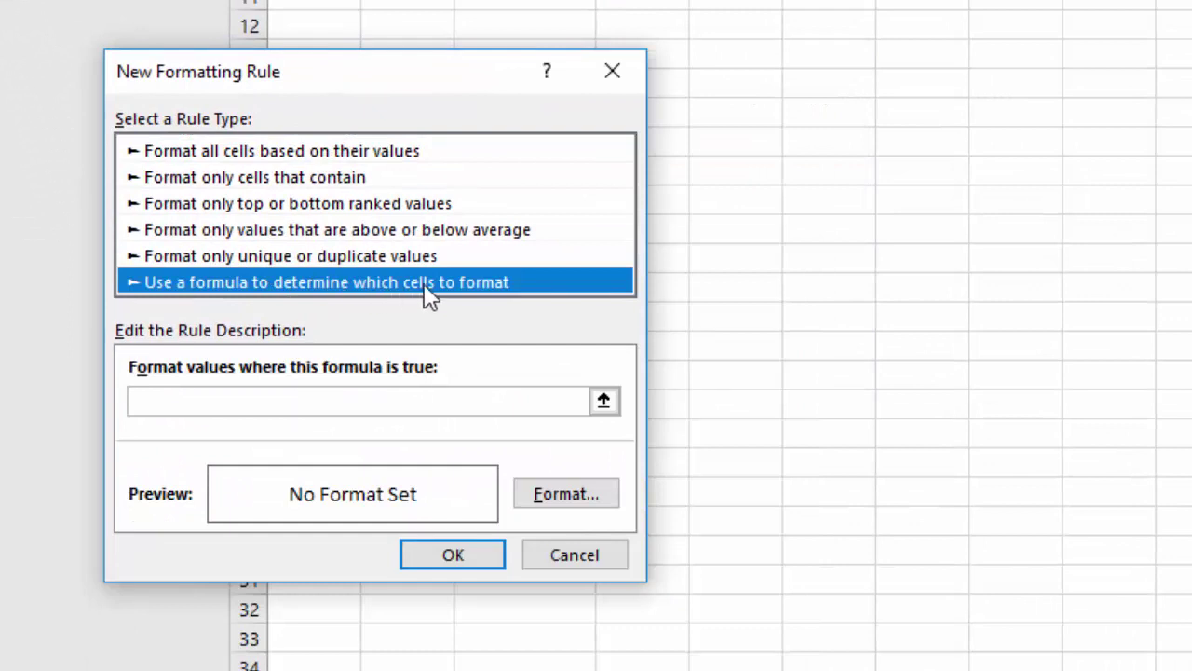
left_click(471, 401)
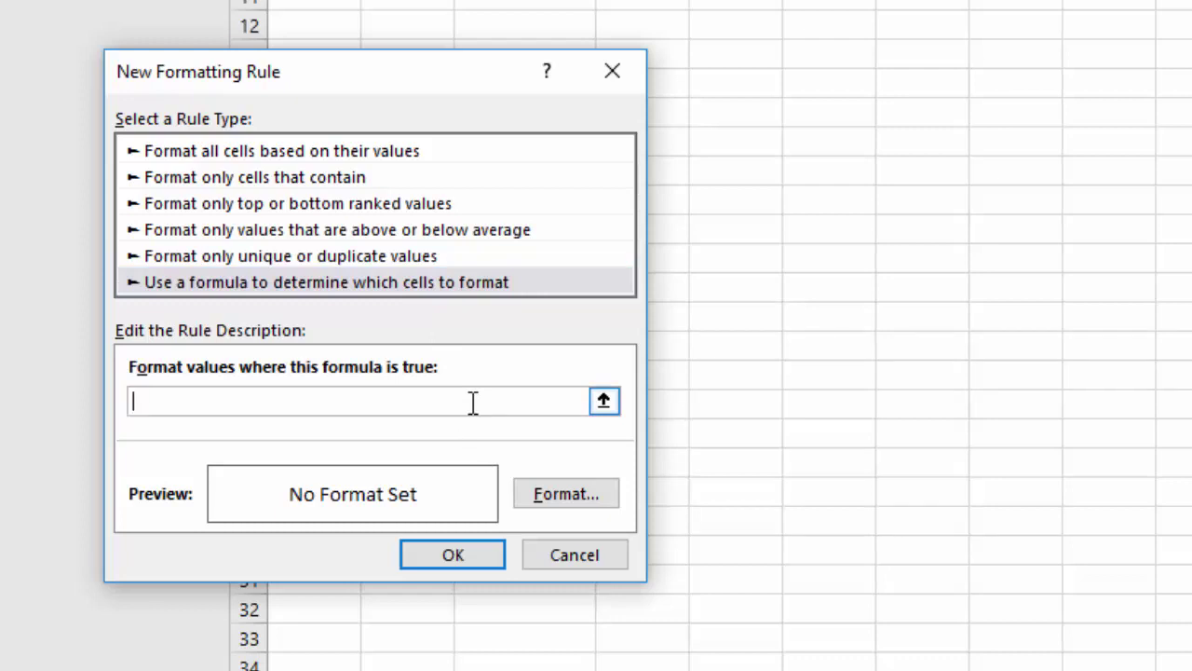
type("=b2>")
key("BackSpace")
type("<50")
Give the under-50 rule a red font colour and apply it.
left_click(564, 496)
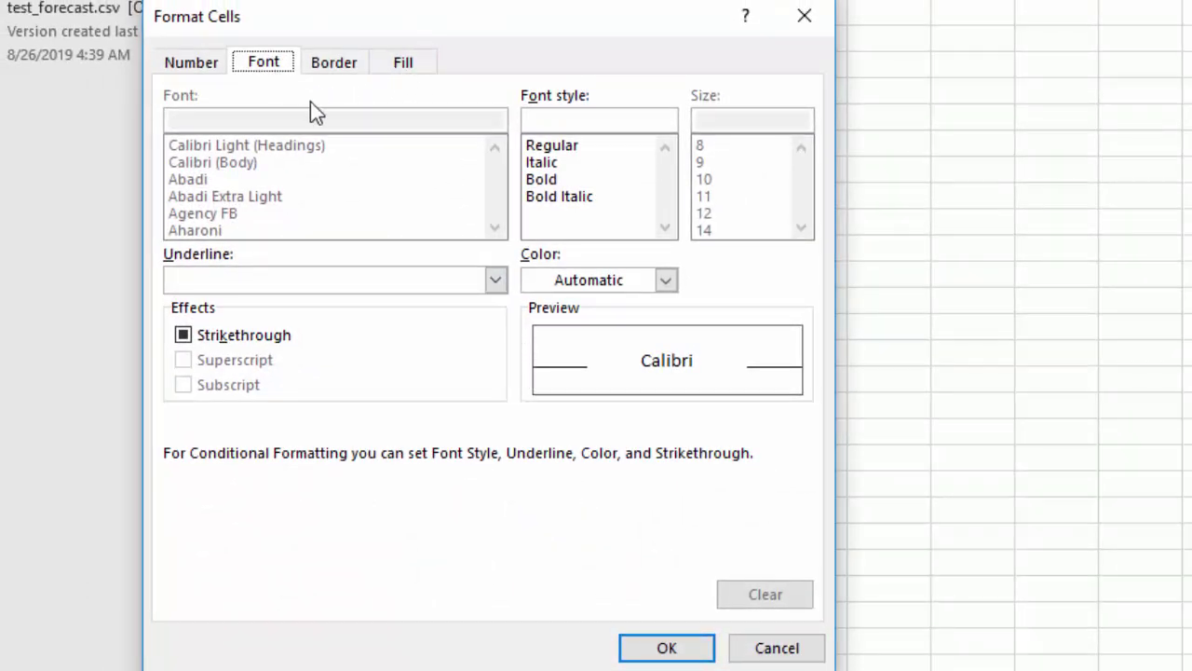
left_click(589, 284)
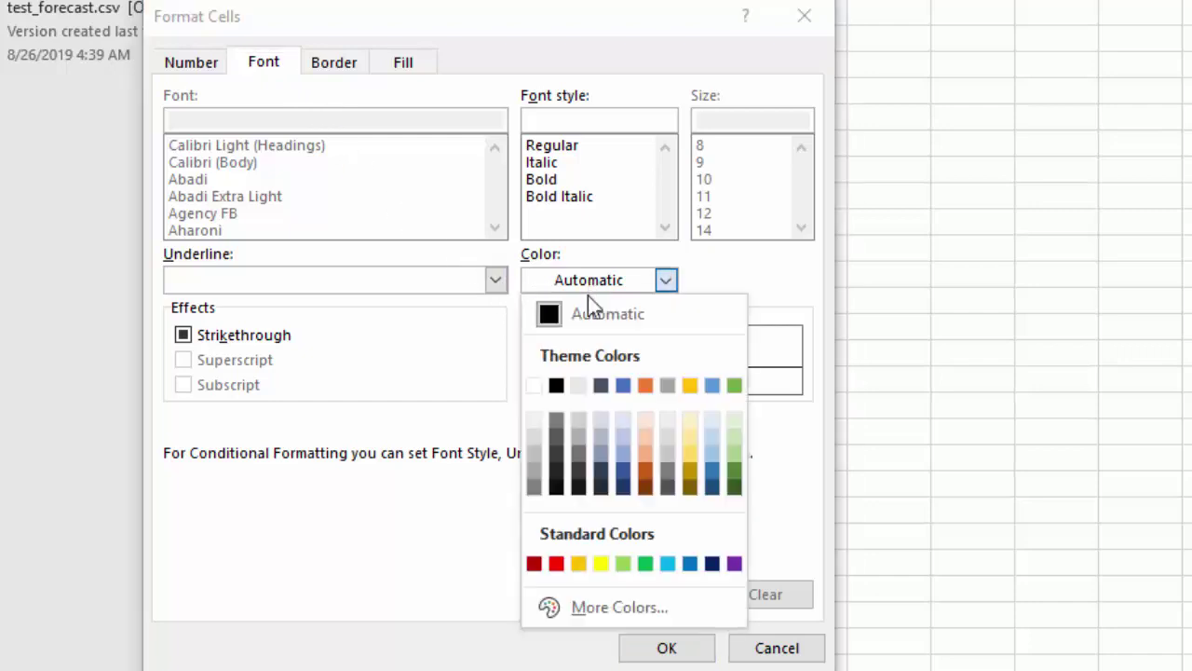
left_click(568, 561)
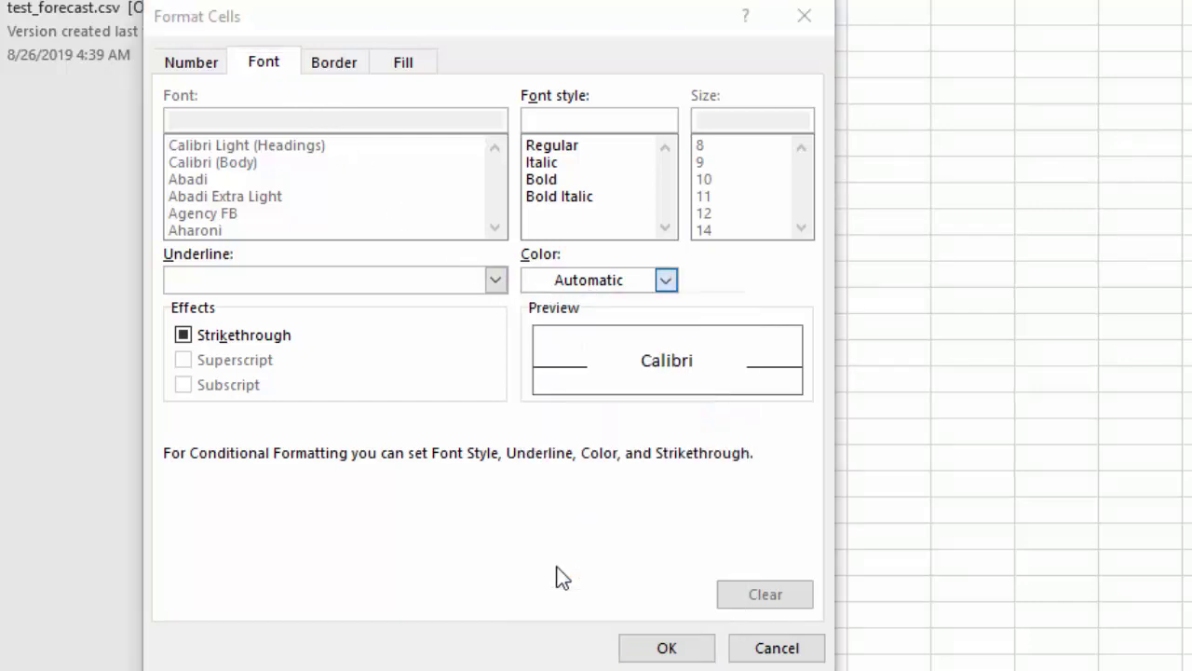
left_click(667, 648)
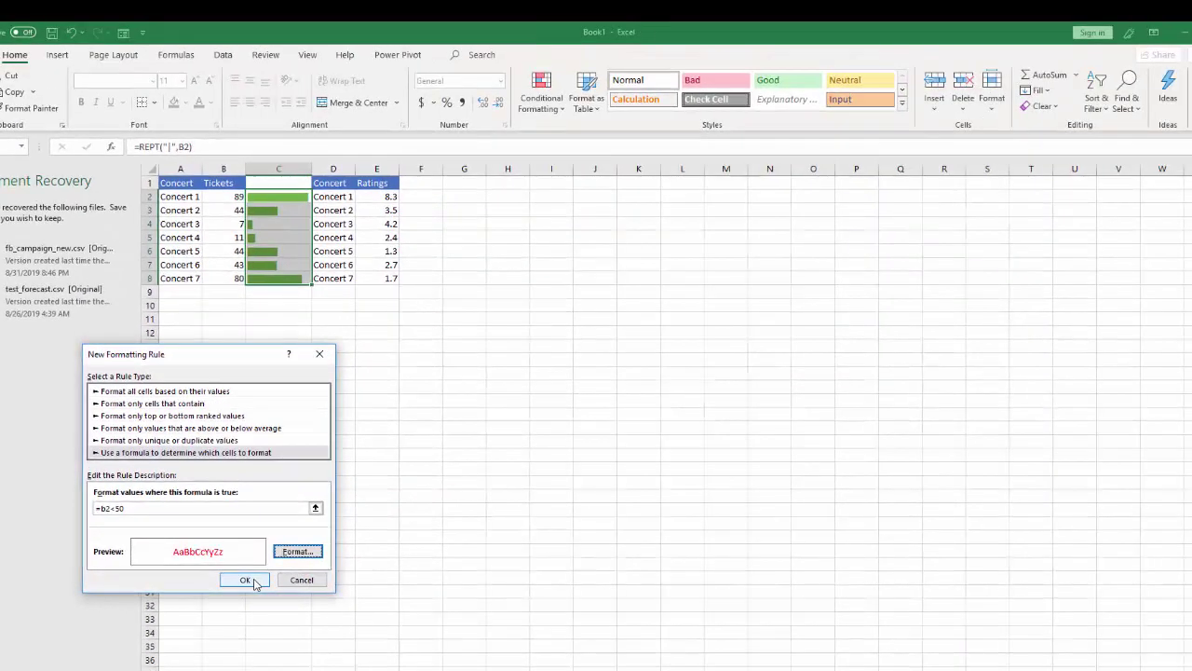
left_click(245, 579)
left_click(361, 346)
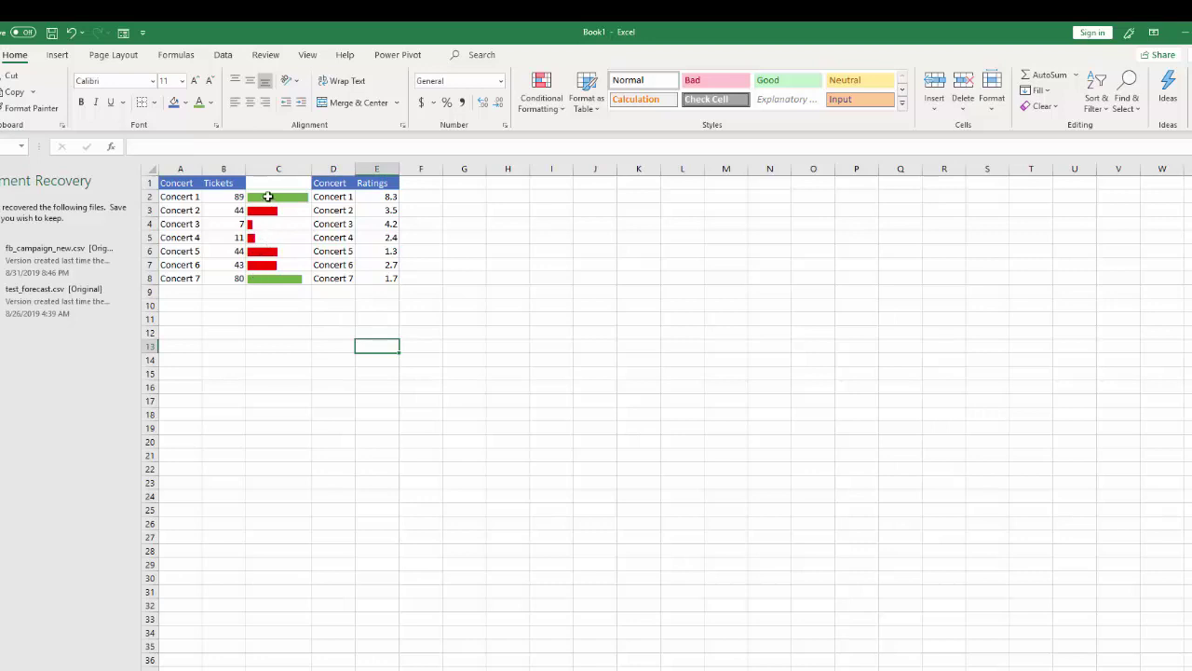
left_click(252, 289)
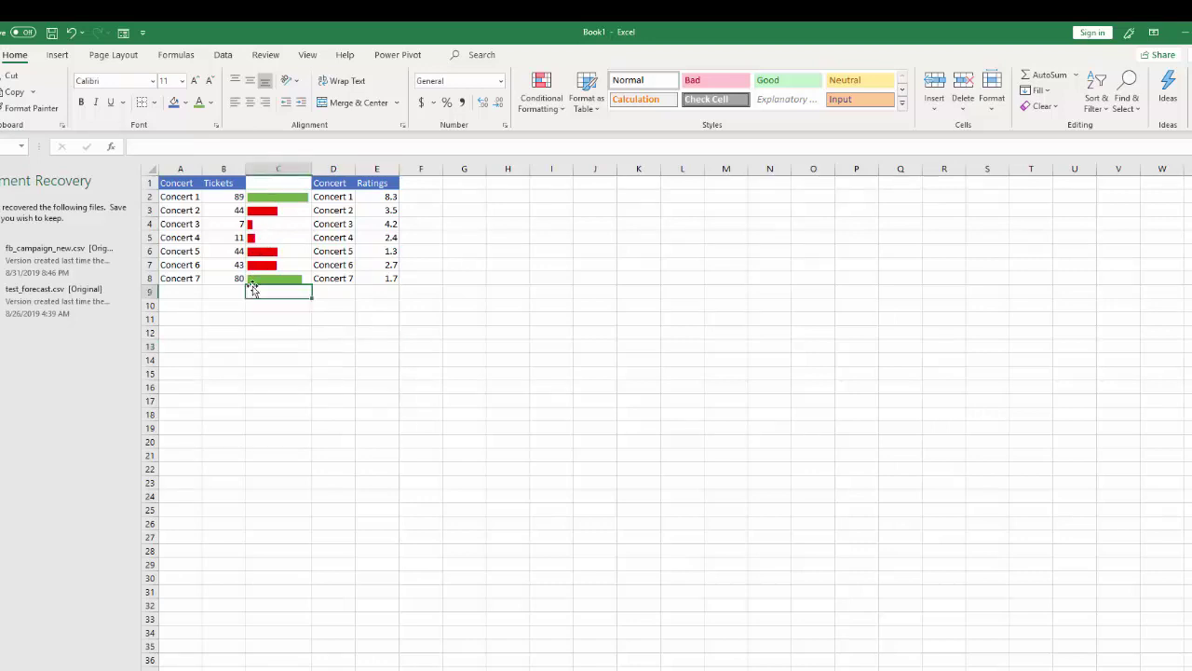
left_click(406, 199)
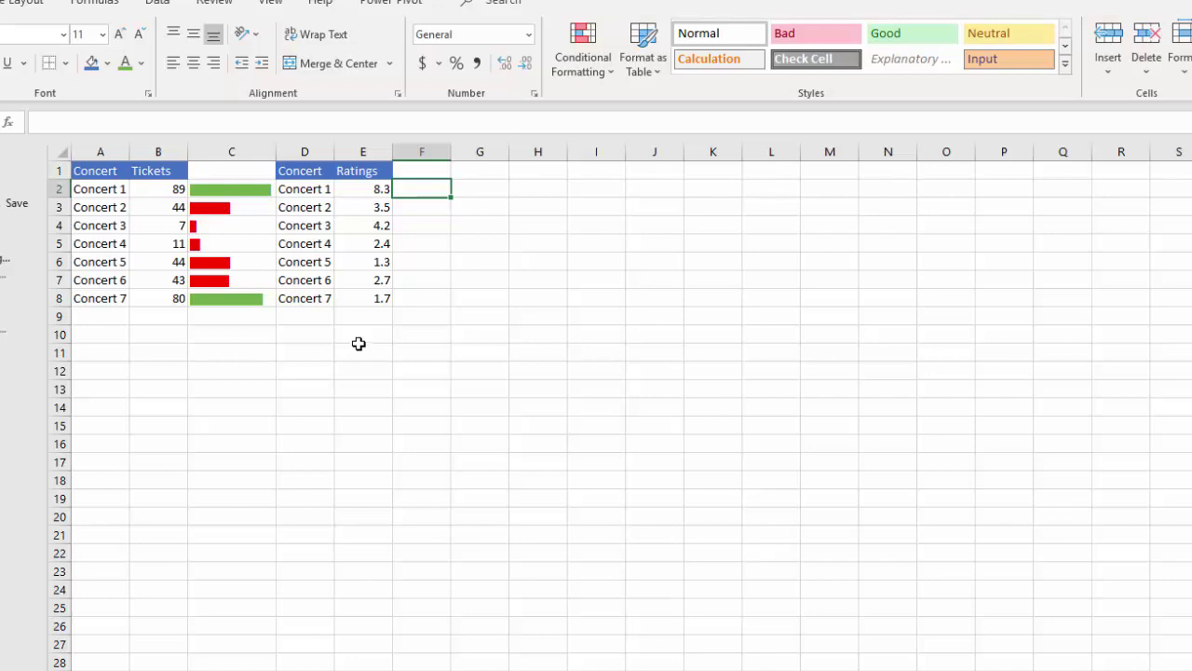
left_click(349, 318)
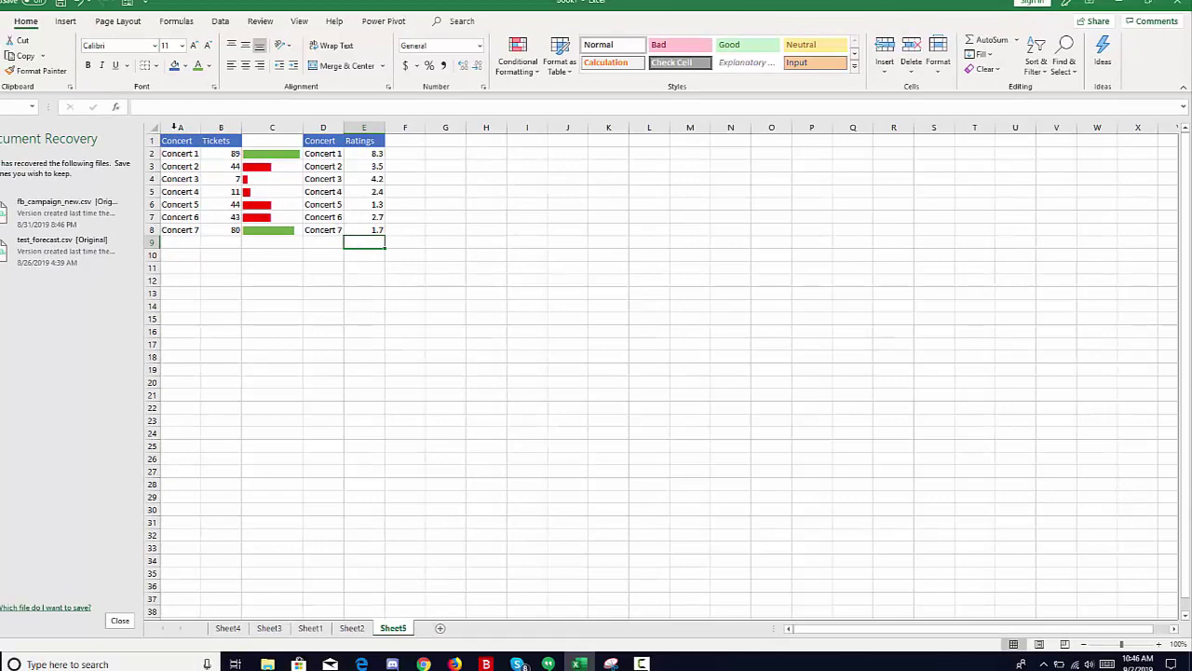
Insert the Wingdings star (code 171) into cell E9.
left_click(65, 21)
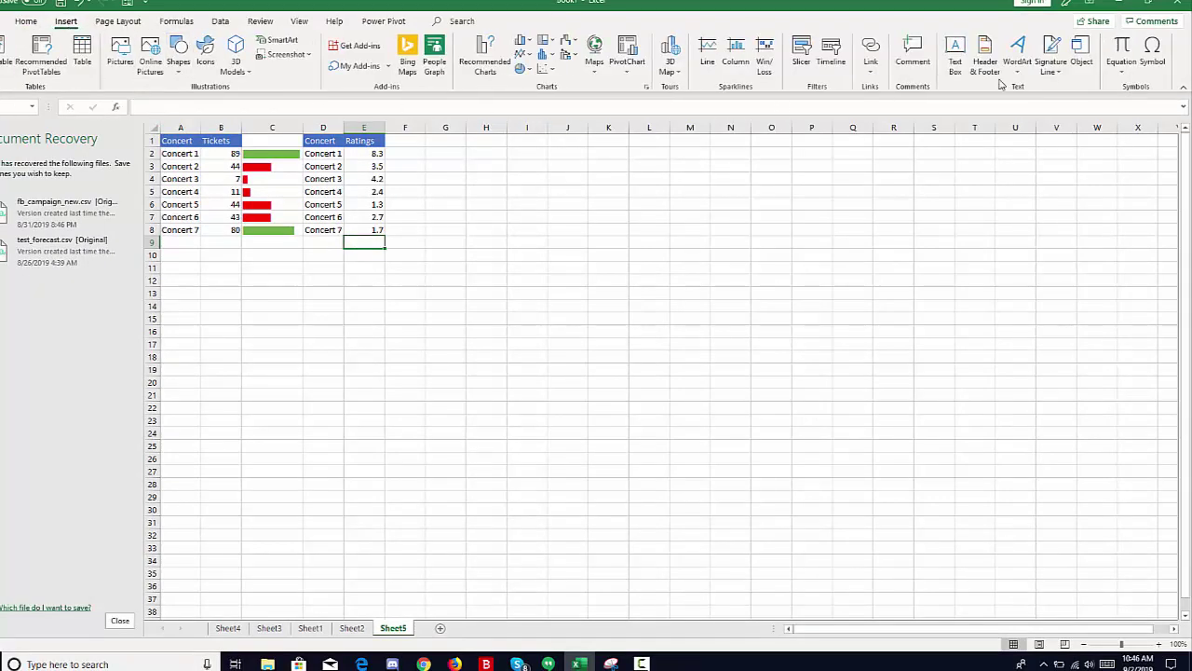
left_click(1152, 56)
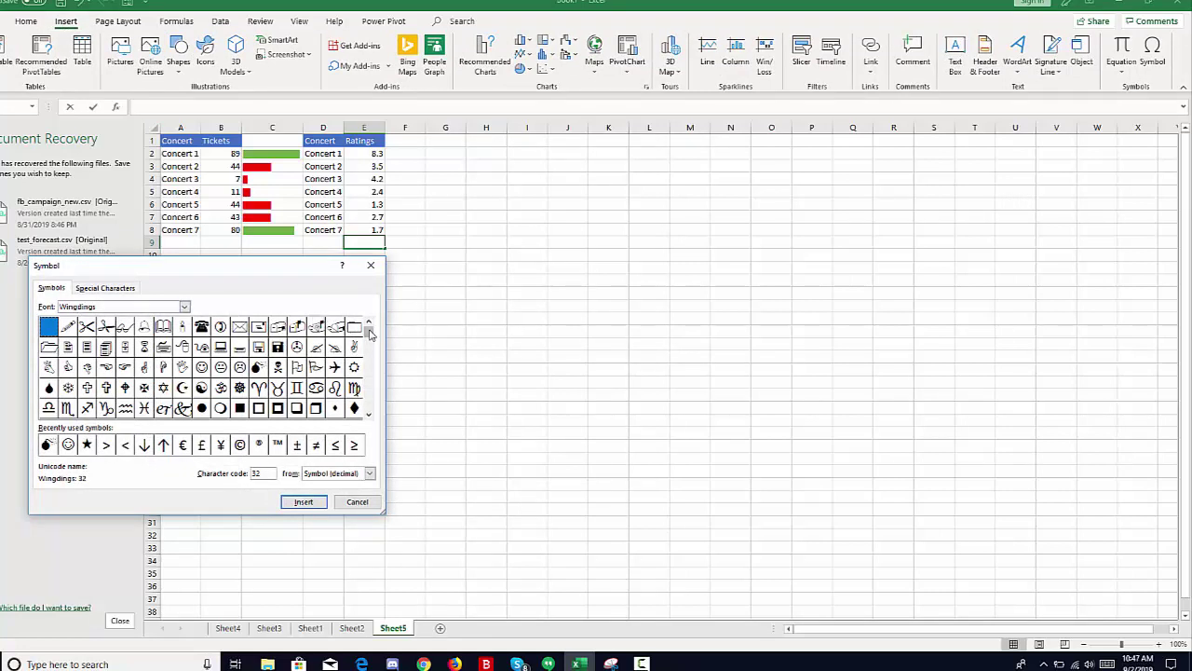
left_click_drag(371, 371, 371, 381)
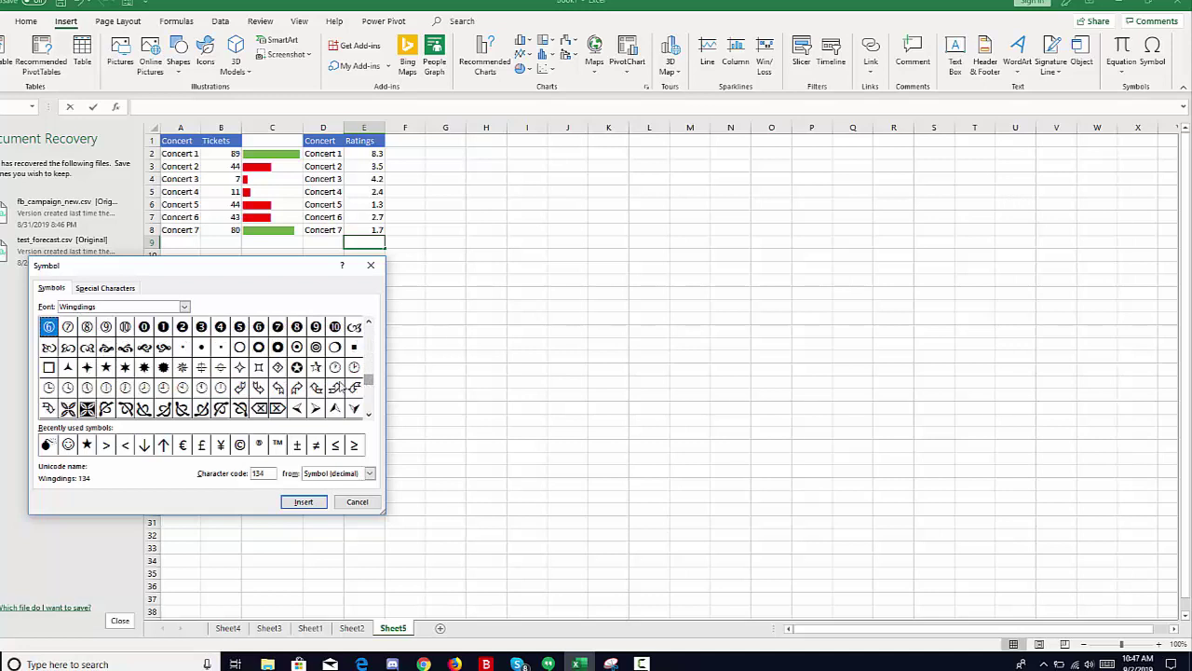
left_click(108, 369)
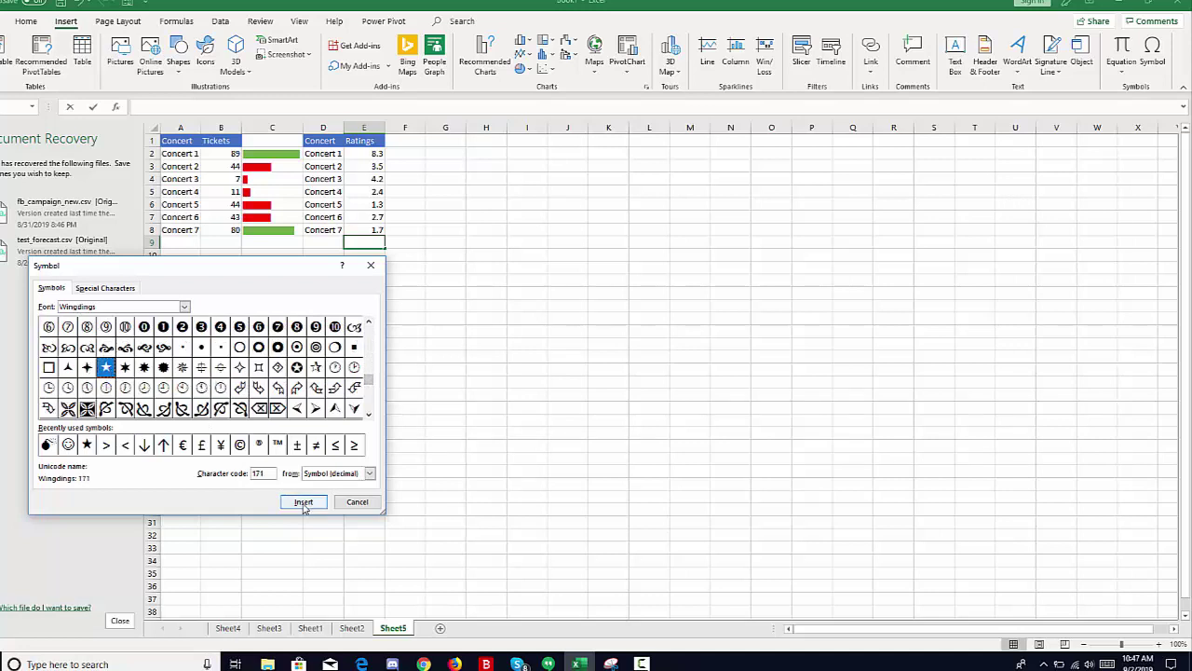
left_click(304, 503)
Close the symbol picker and type the label Rating in D9.
left_click(356, 501)
left_click(372, 331)
left_click(321, 244)
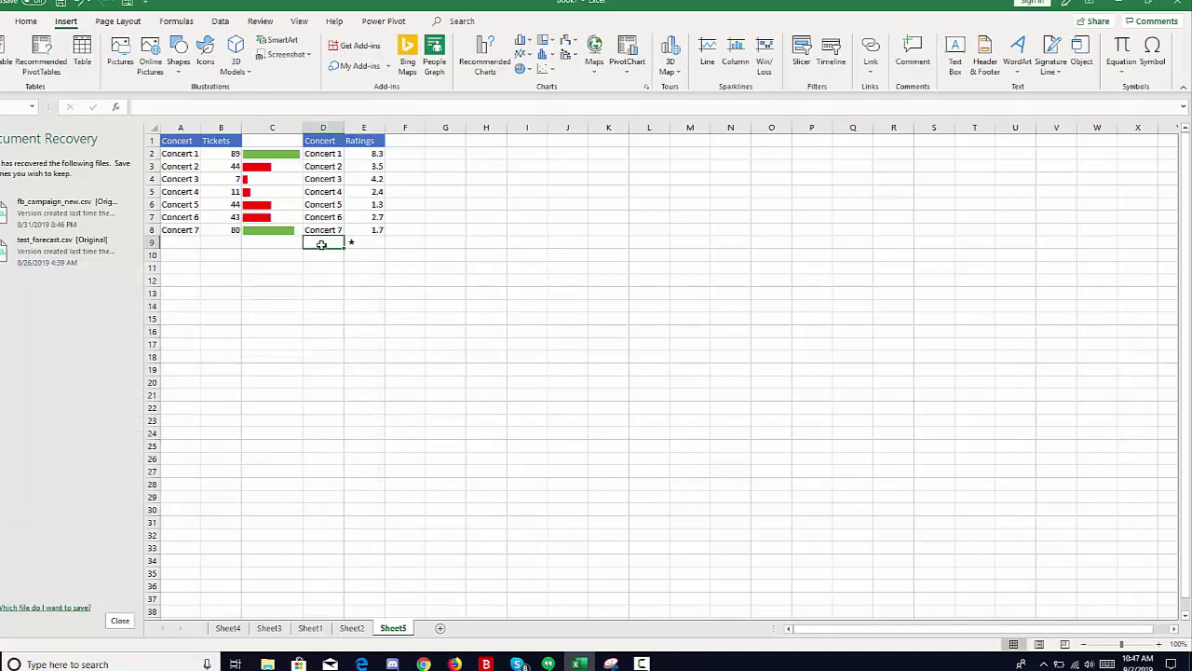
type("R")
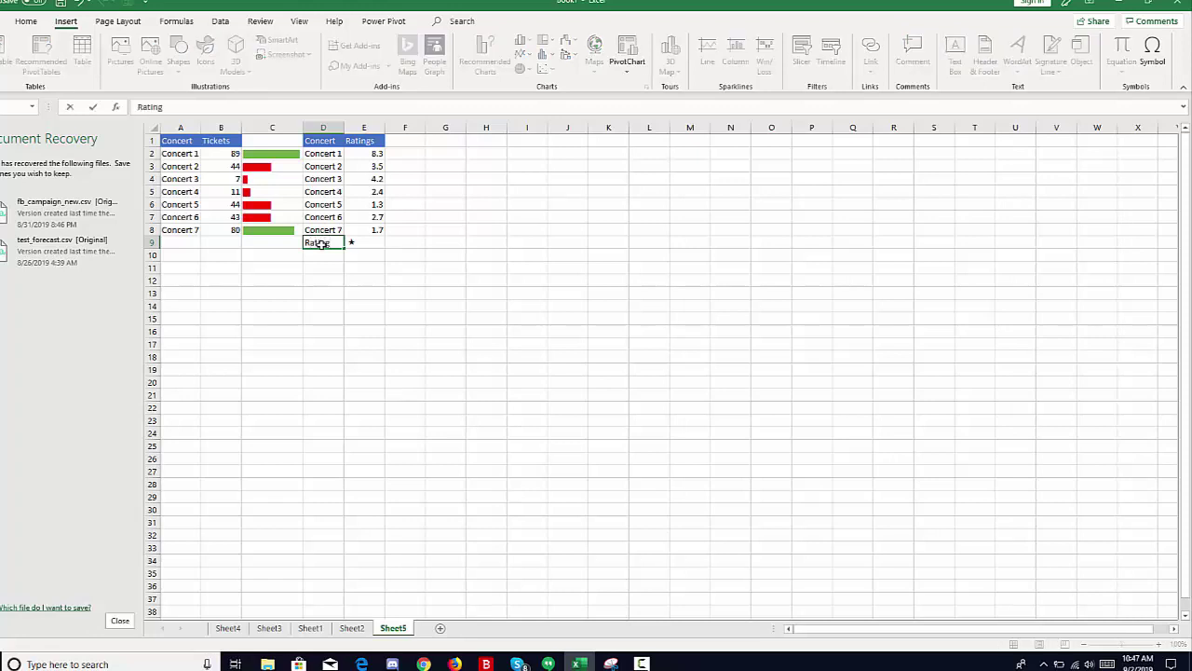
type("ating")
left_click(464, 317)
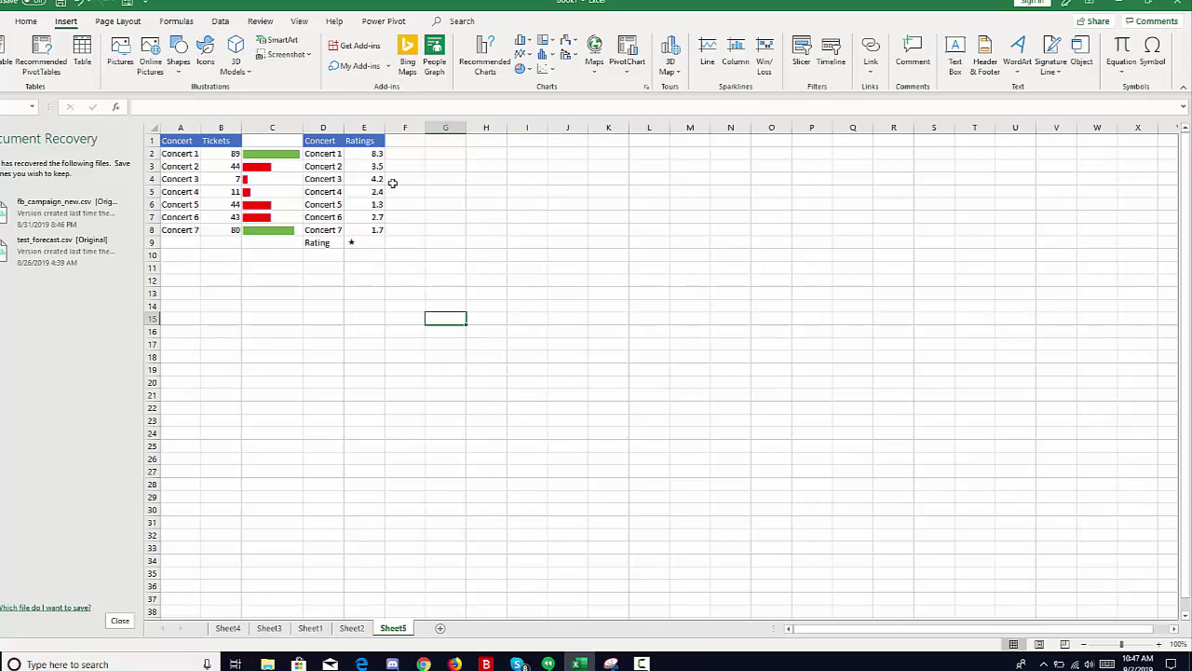
Enter =REPT("",E2) in F2, using Concert 1's rating as the repeat count.
left_click(391, 155)
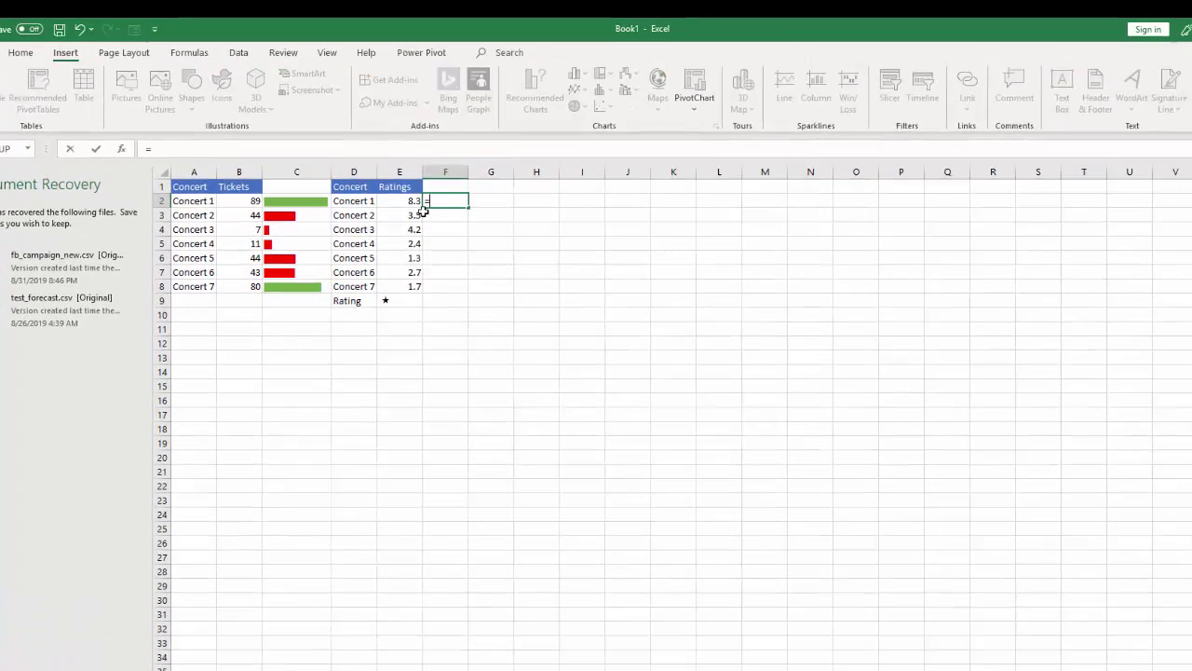
type("=")
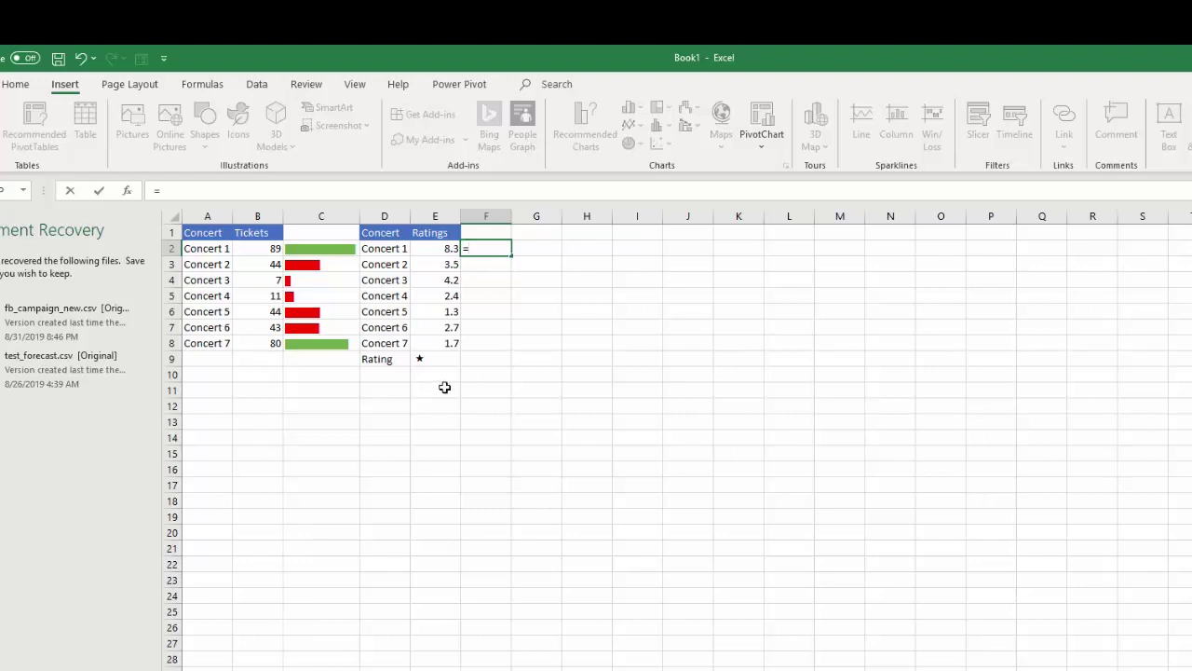
type("rept")
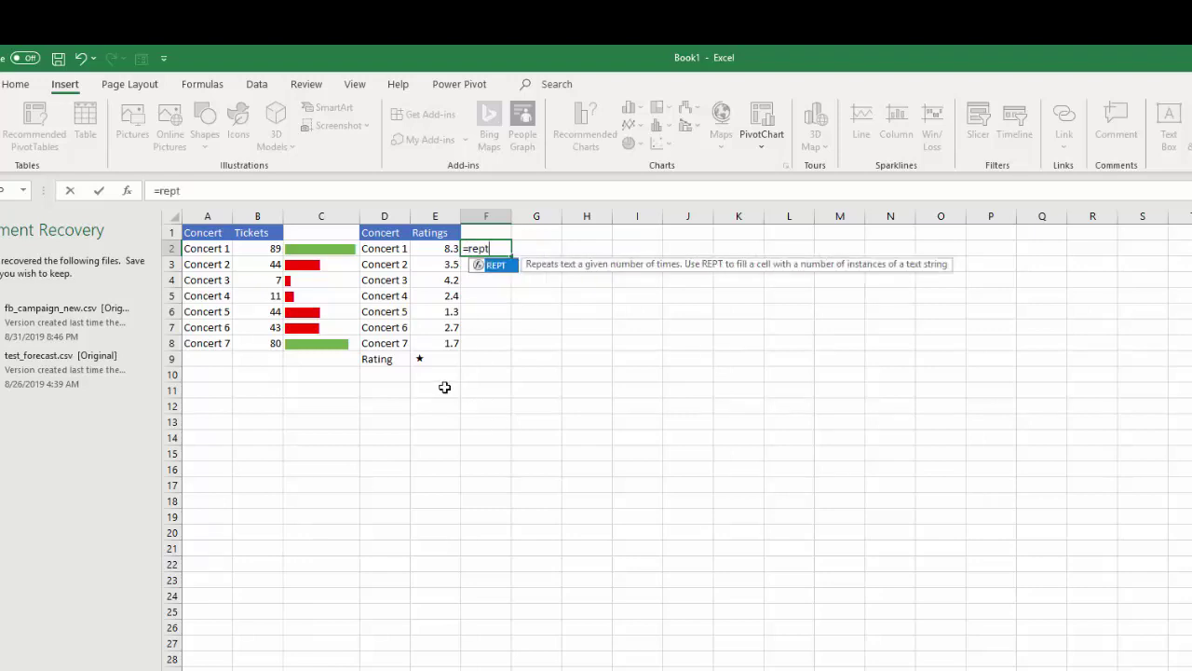
double_click(495, 265)
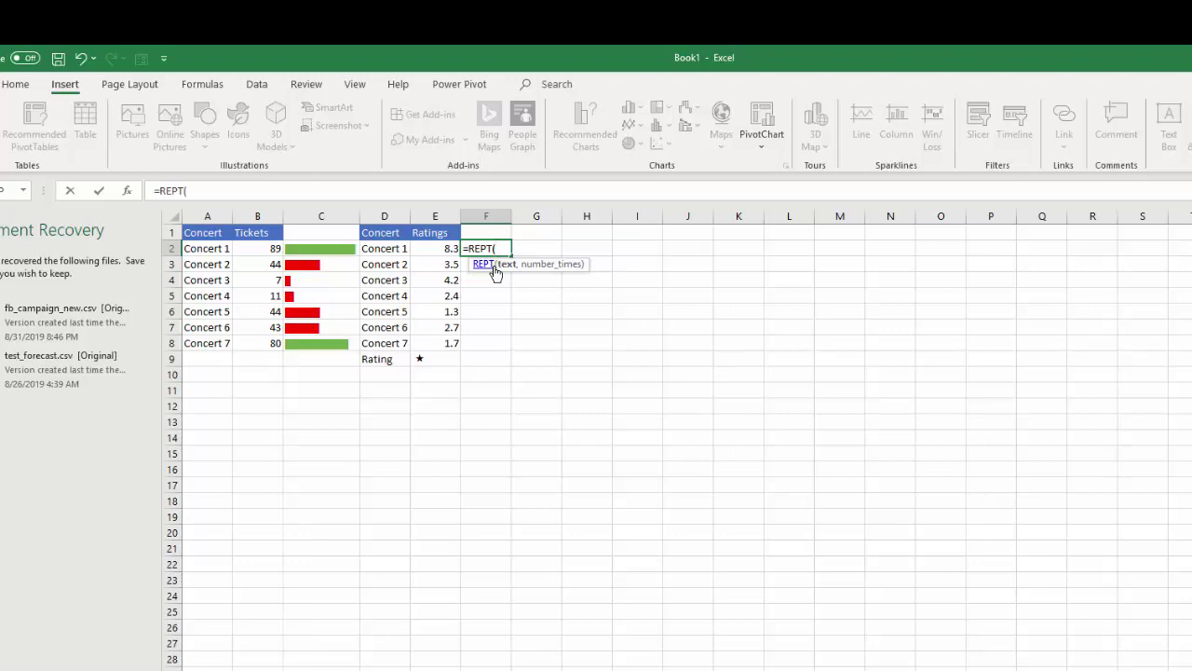
type("\"\",")
left_click(443, 251)
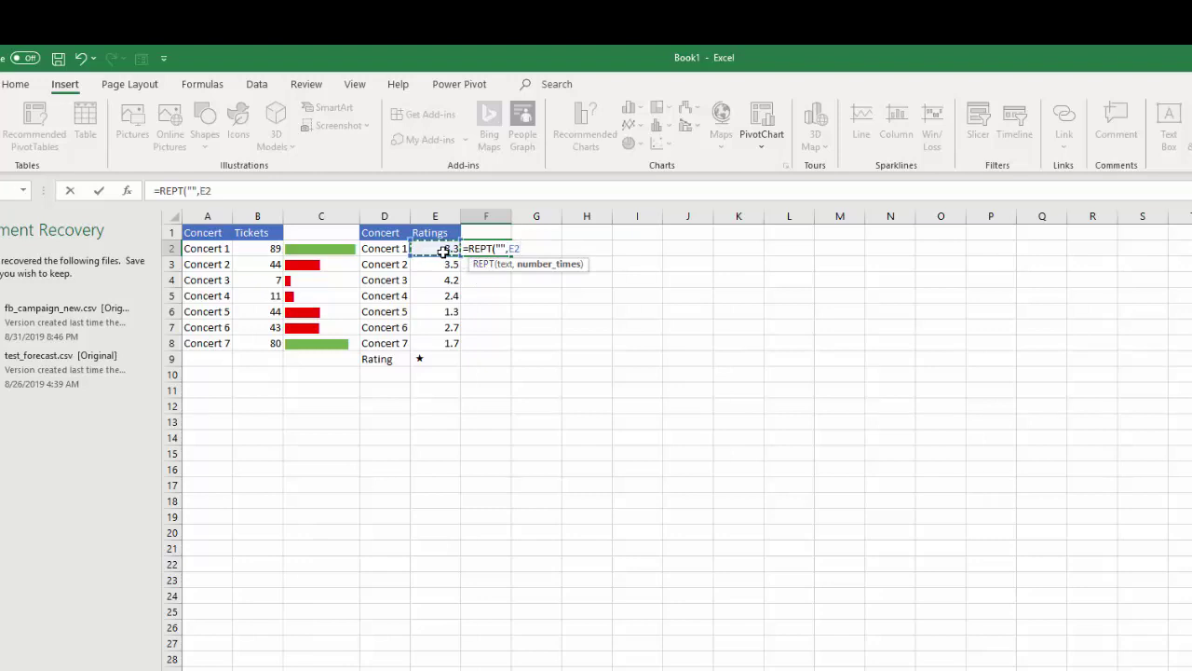
type(")")
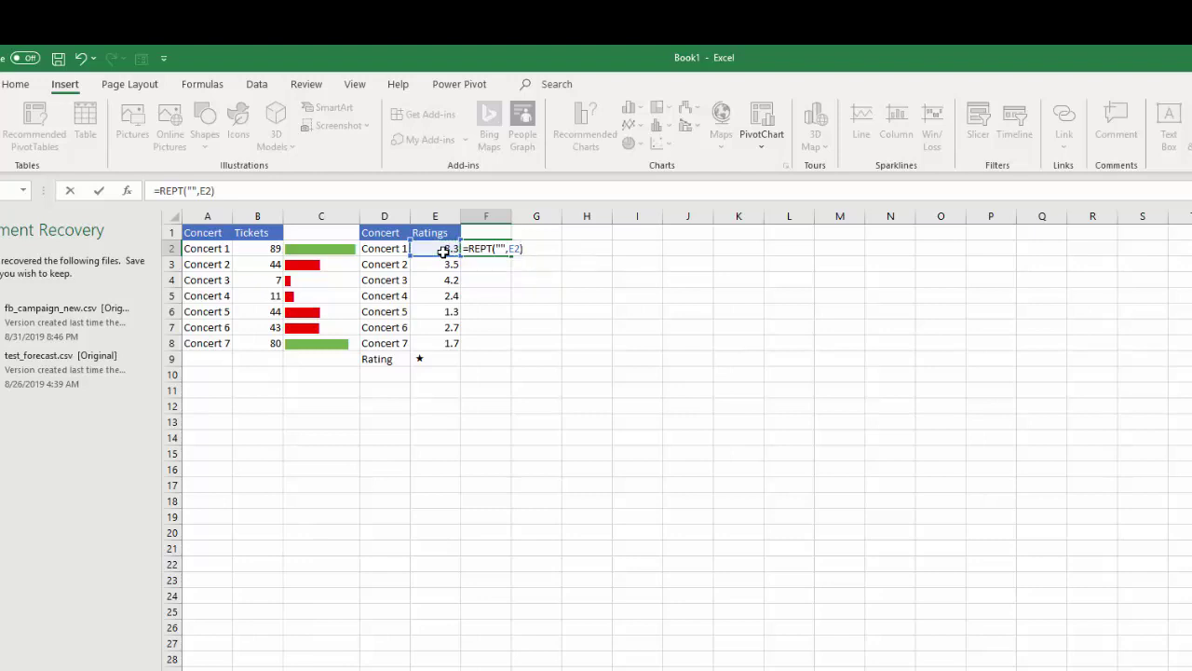
key("Return")
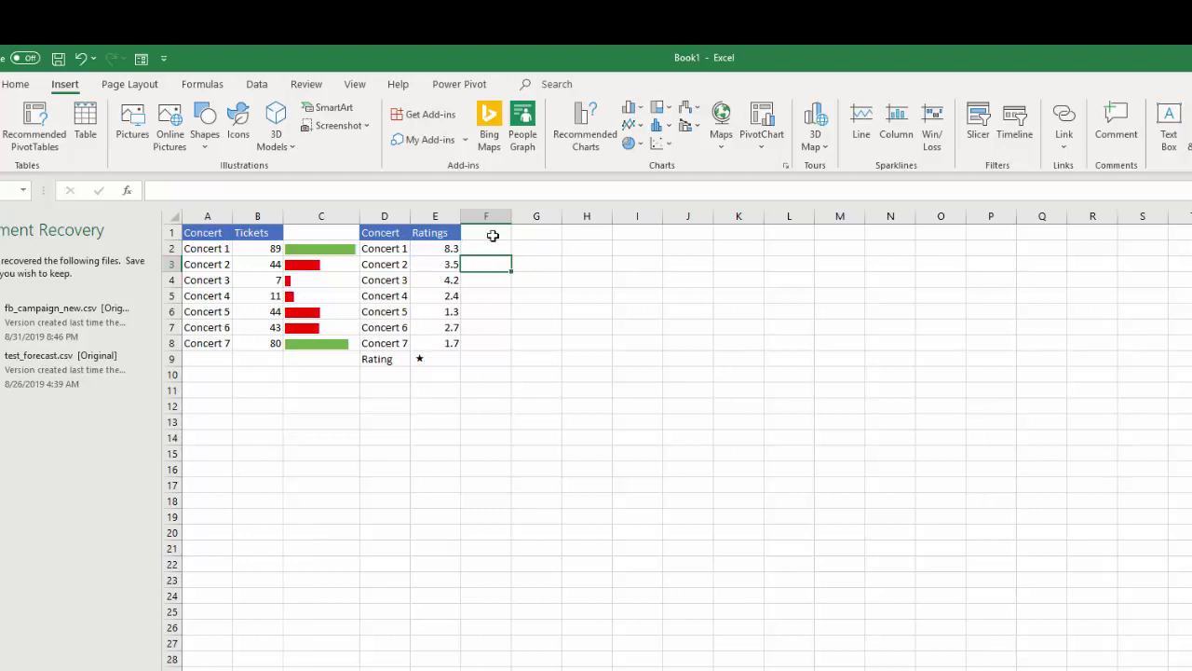
Copy the star character out of cell E9.
left_click(422, 357)
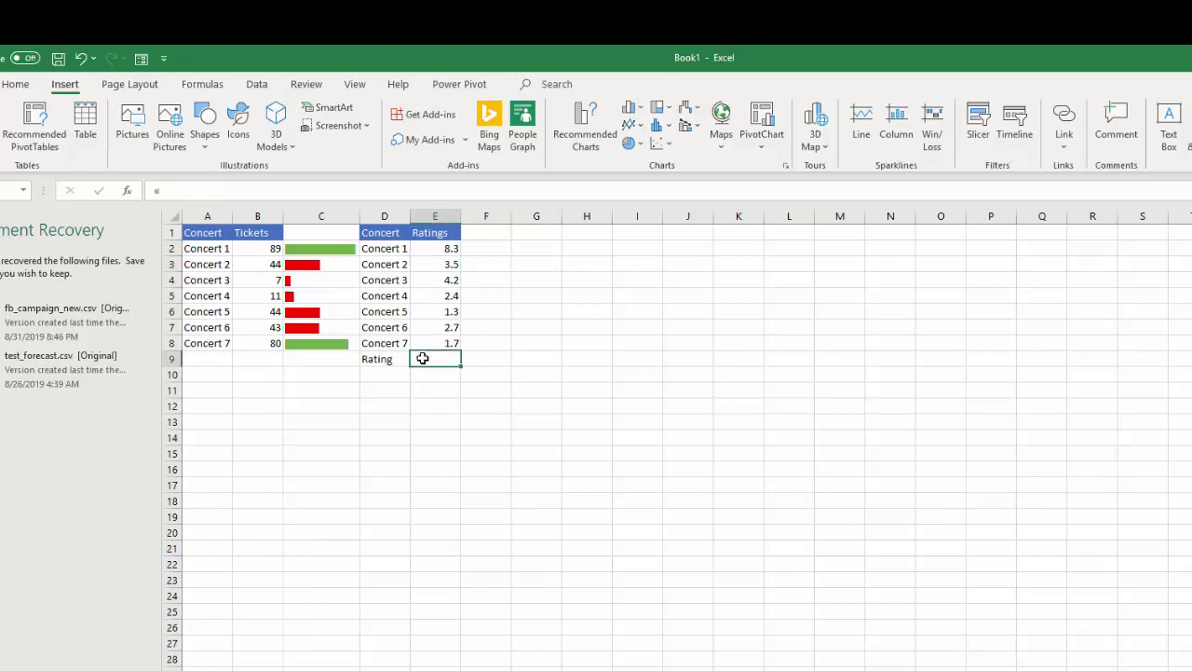
key("ctrl+v")
double_click(433, 358)
left_click_drag(424, 357, 415, 358)
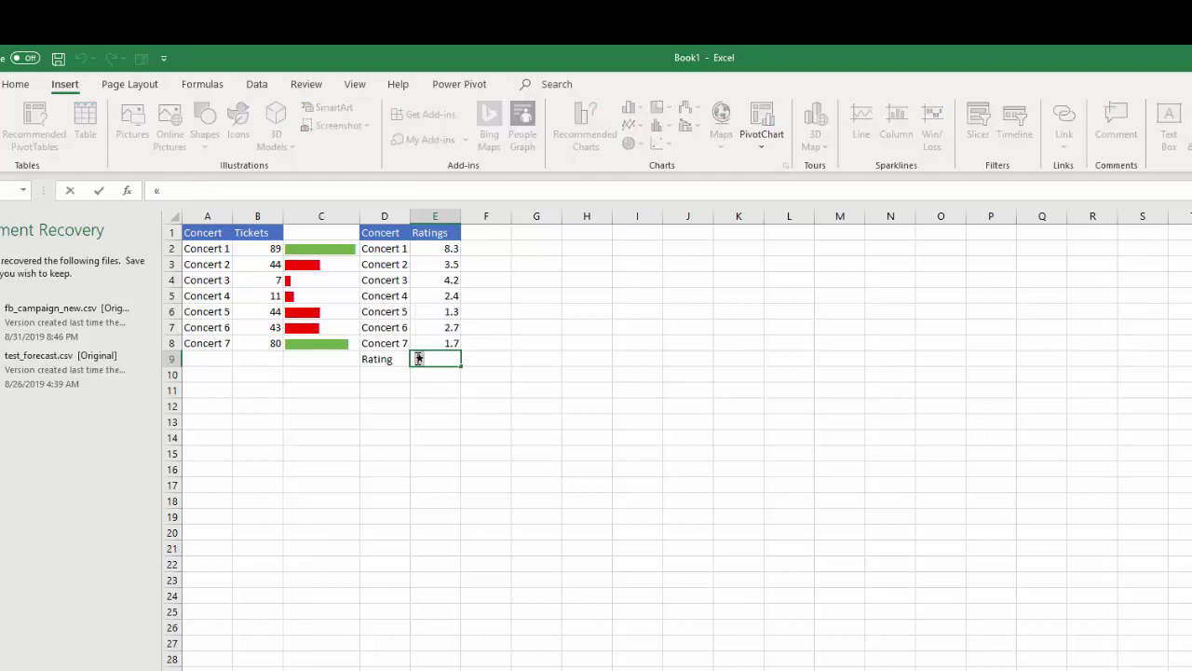
right_click(418, 358)
left_click(458, 393)
Paste the star between the quotes in F2's formula, making =REPT("«",E2).
left_click(471, 248)
left_click(191, 191)
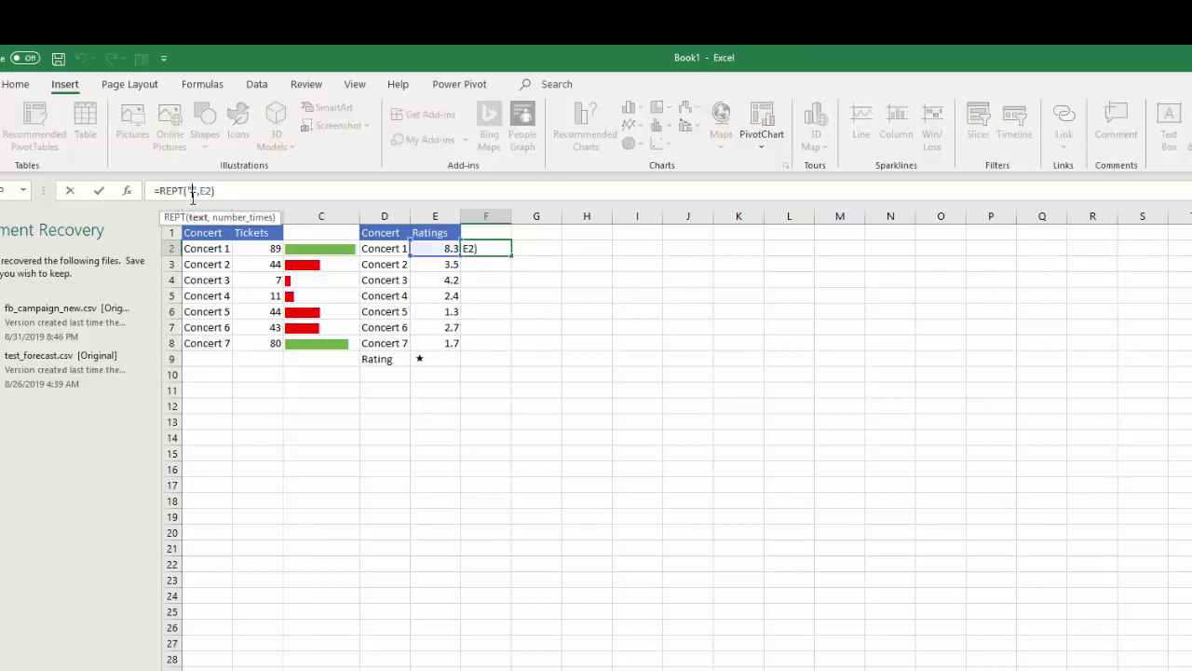
right_click(192, 191)
left_click(230, 279)
left_click(249, 190)
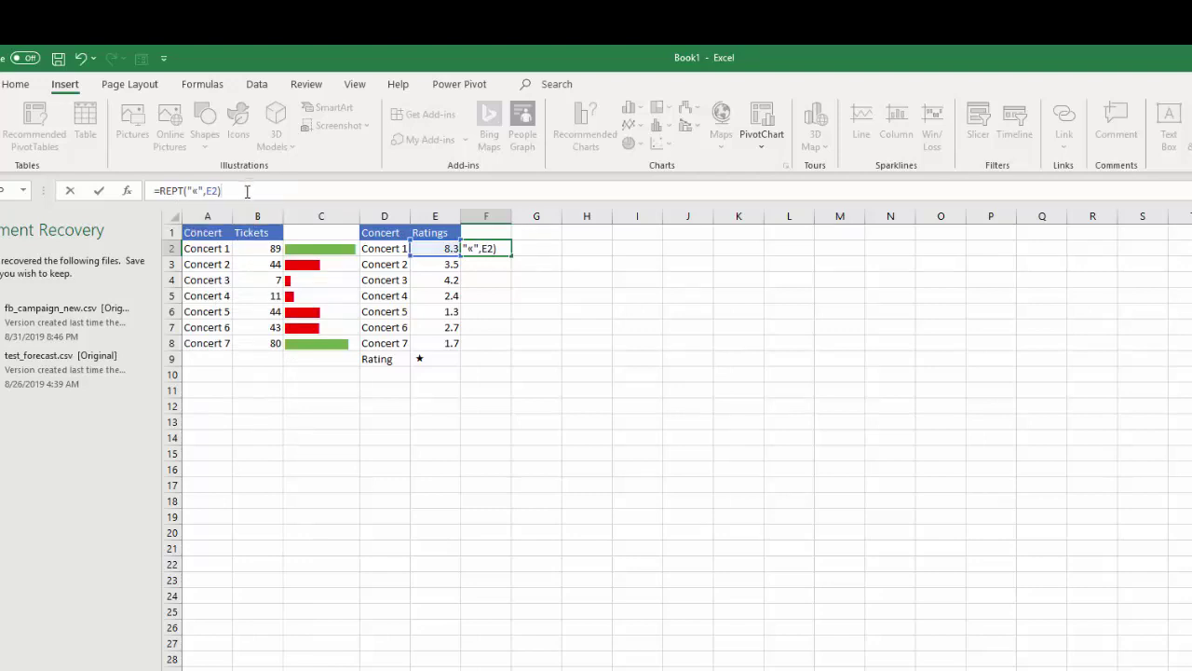
key("Return")
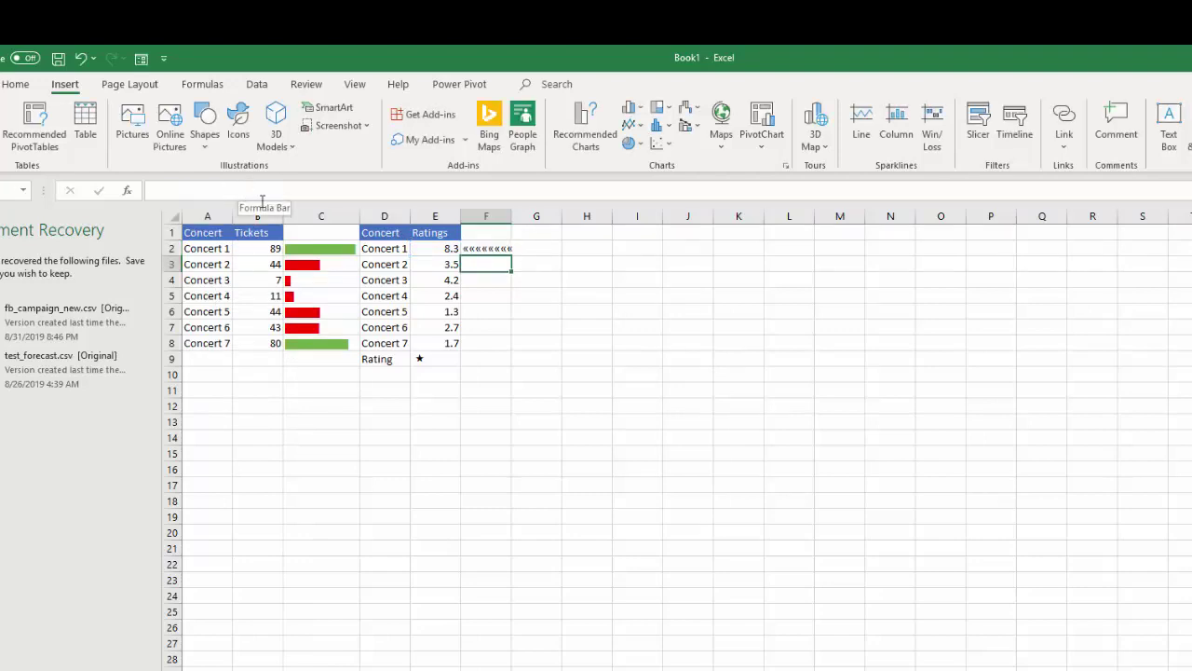
Fill the star formula down from F2 to F8.
left_click(552, 363)
left_click(483, 249)
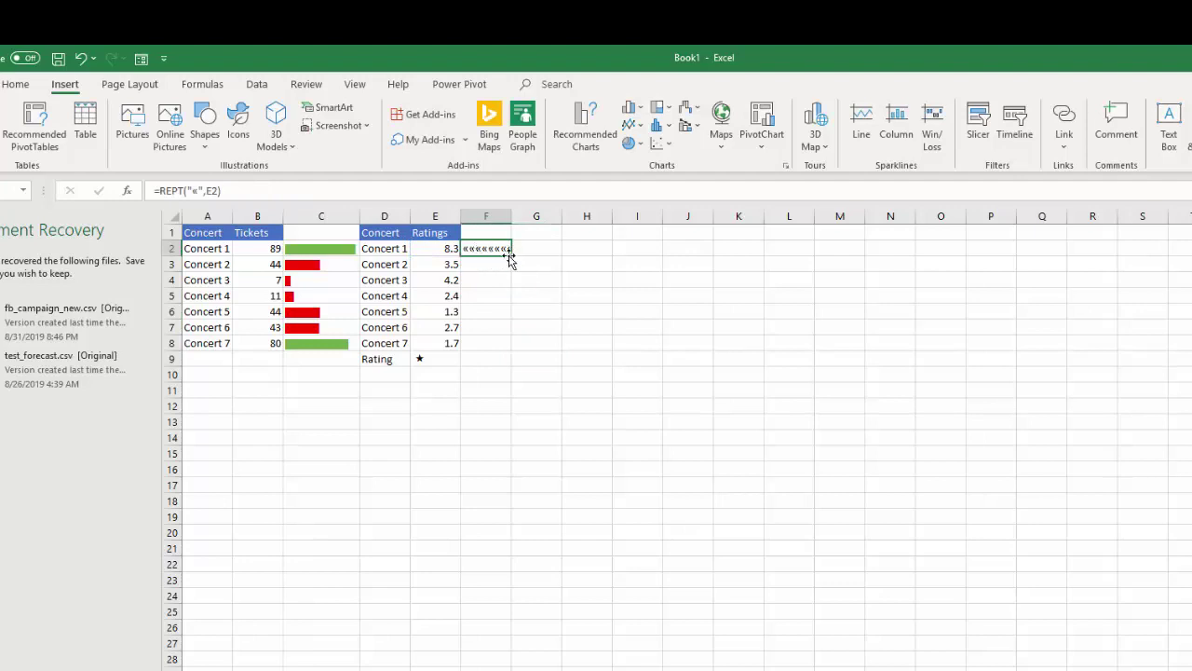
left_click_drag(510, 256, 494, 350)
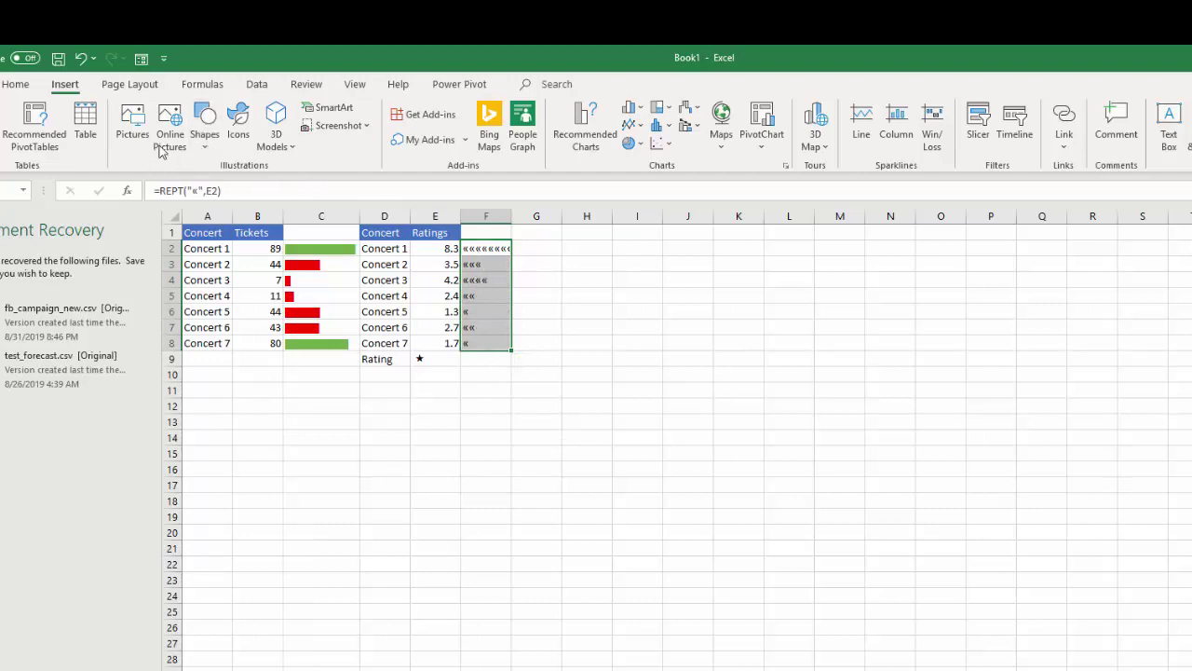
Set the star rating cells in column F to the Wingdings font.
left_click(15, 83)
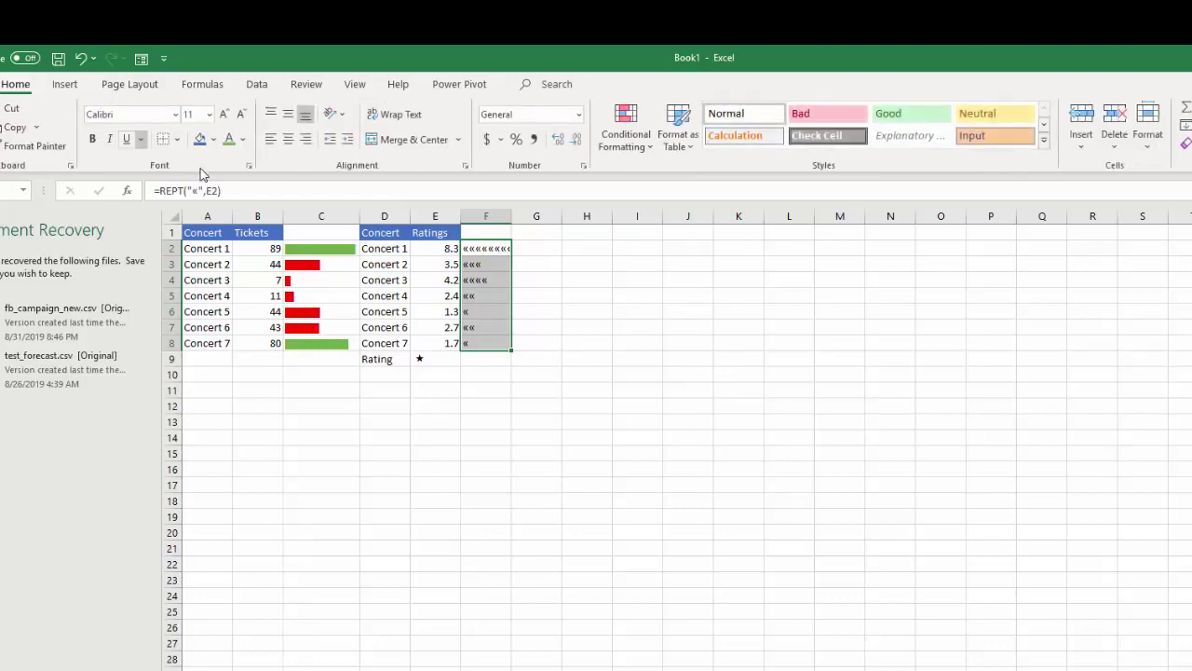
left_click(175, 114)
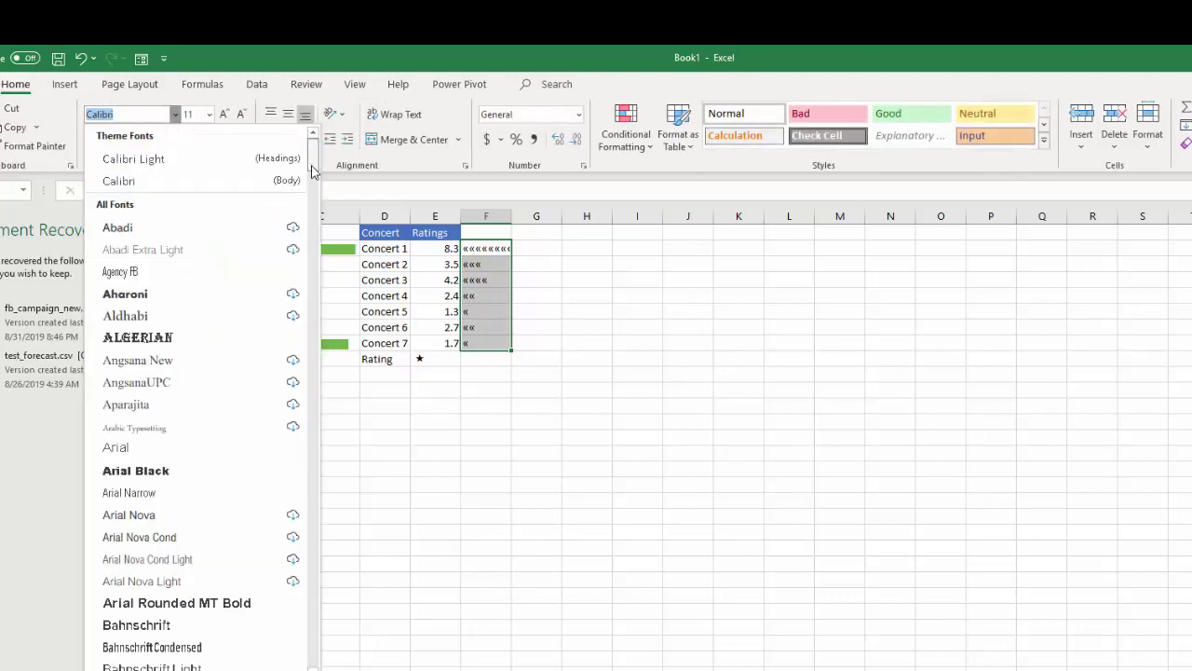
left_click_drag(313, 163, 311, 652)
left_click(258, 634)
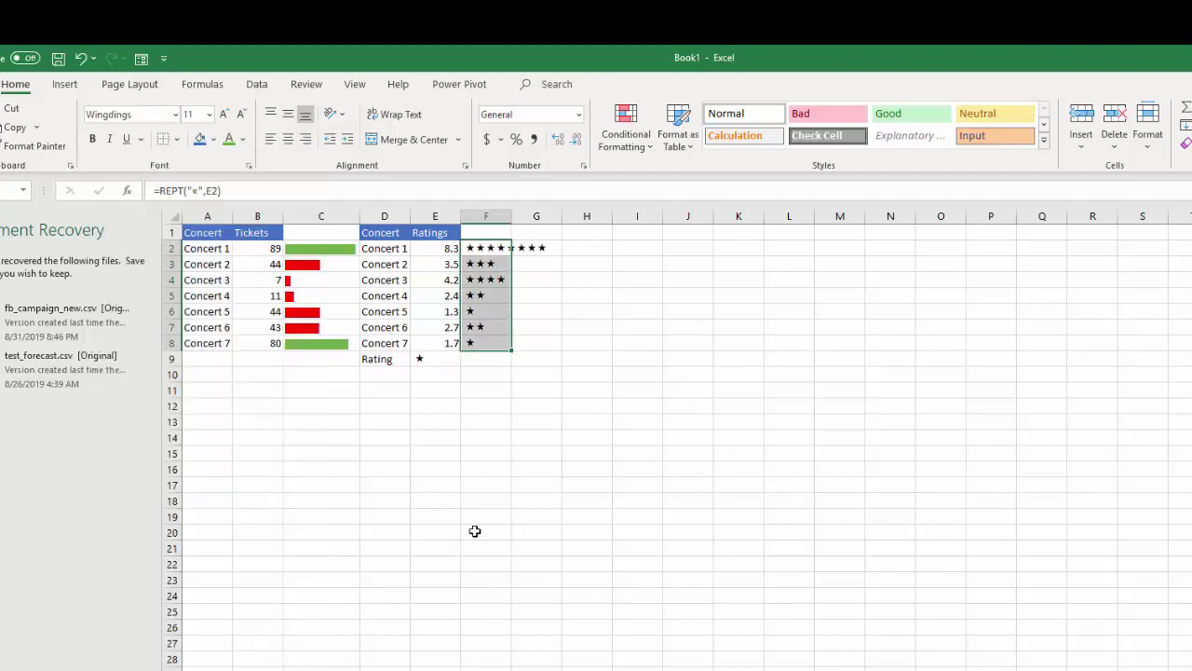
left_click(513, 503)
Colour the stars in F2:F8 with the orange theme colour.
left_click_drag(483, 251, 473, 346)
left_click(243, 140)
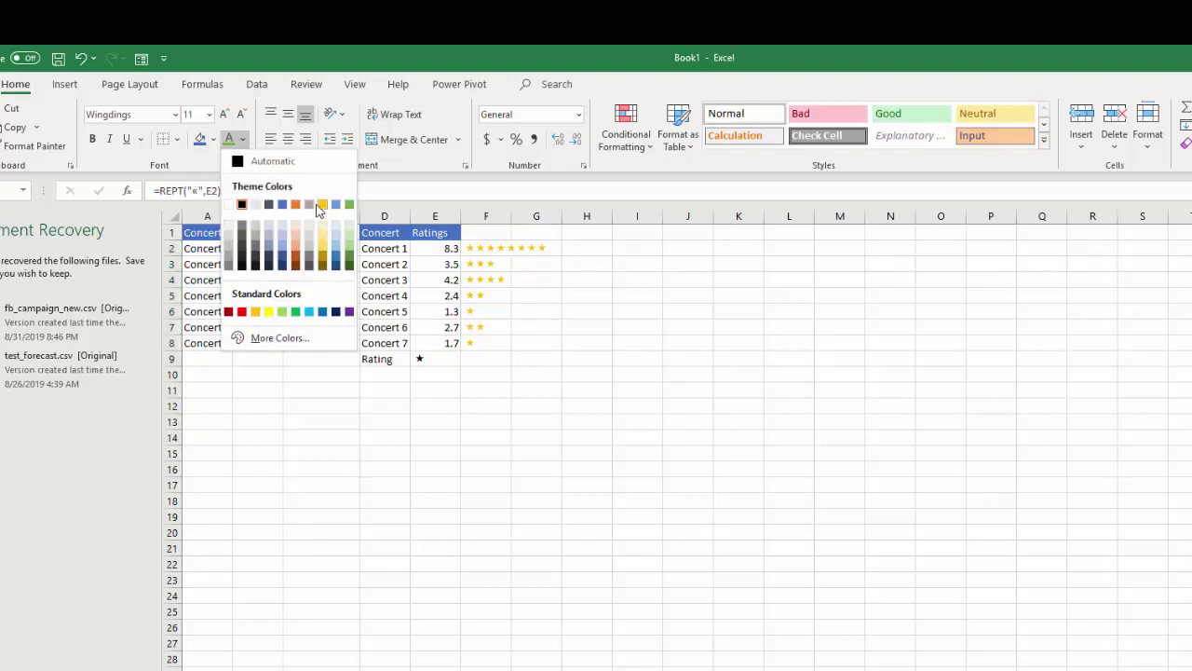
left_click(295, 204)
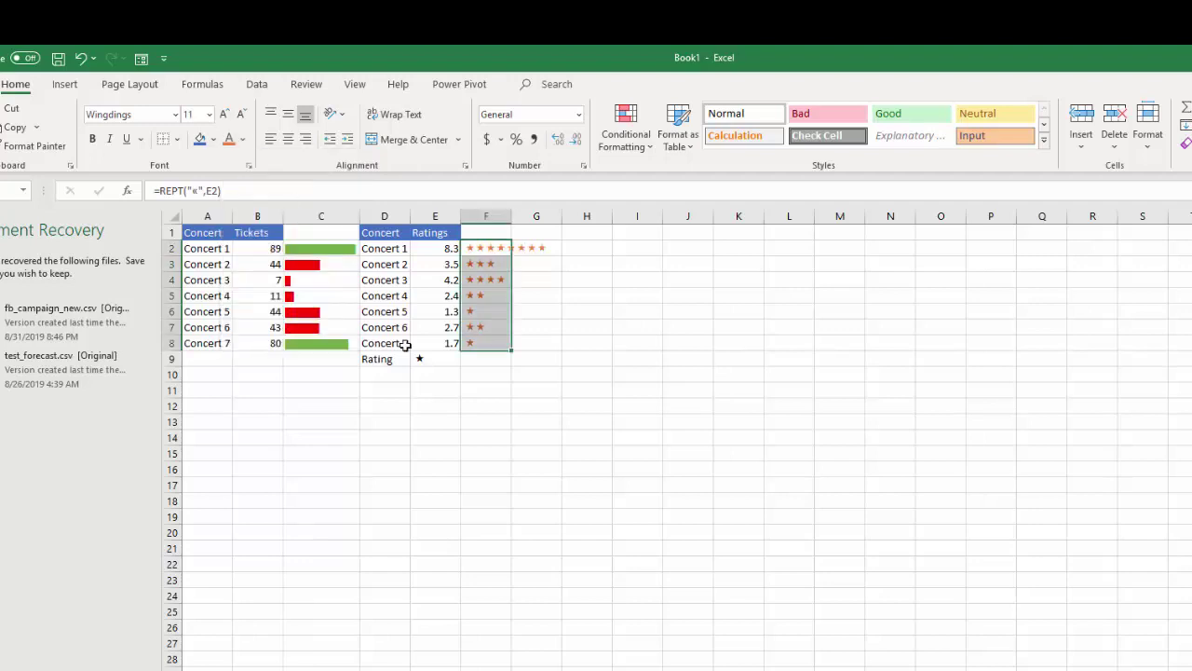
left_click(590, 407)
left_click(625, 544)
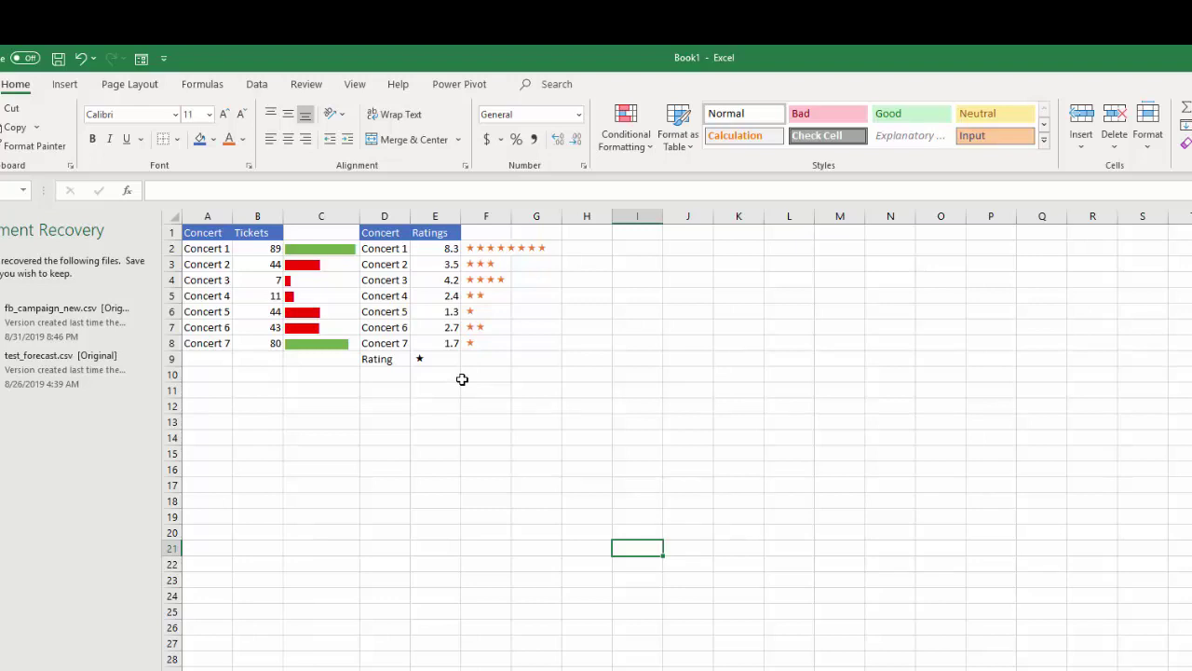
Copy the Concert/Ratings table D1:E8 and paste it at H1:I8.
left_click(477, 387)
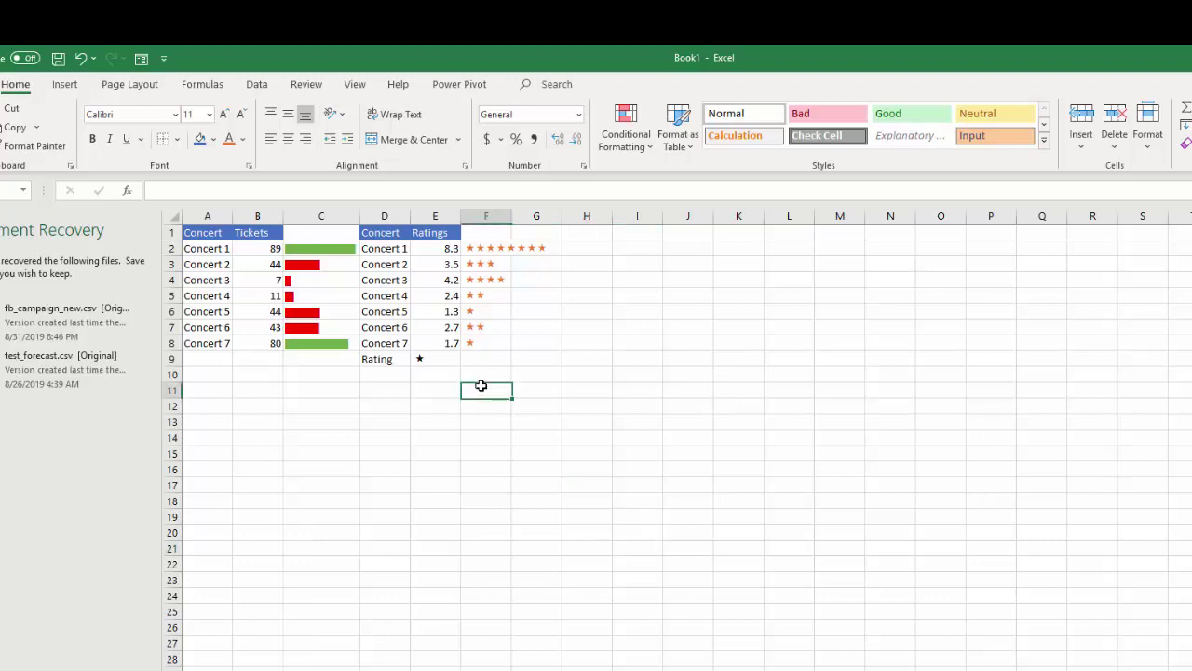
left_click(390, 237)
left_click_drag(391, 238, 418, 336)
right_click(421, 336)
left_click(476, 379)
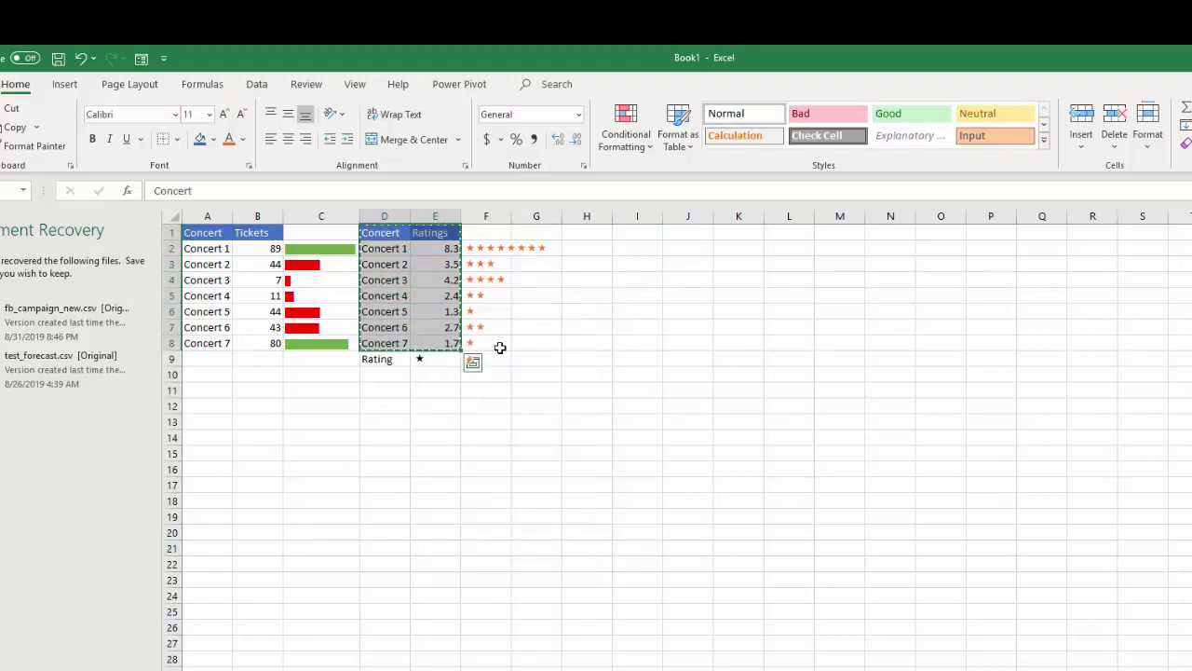
left_click(590, 233)
right_click(593, 234)
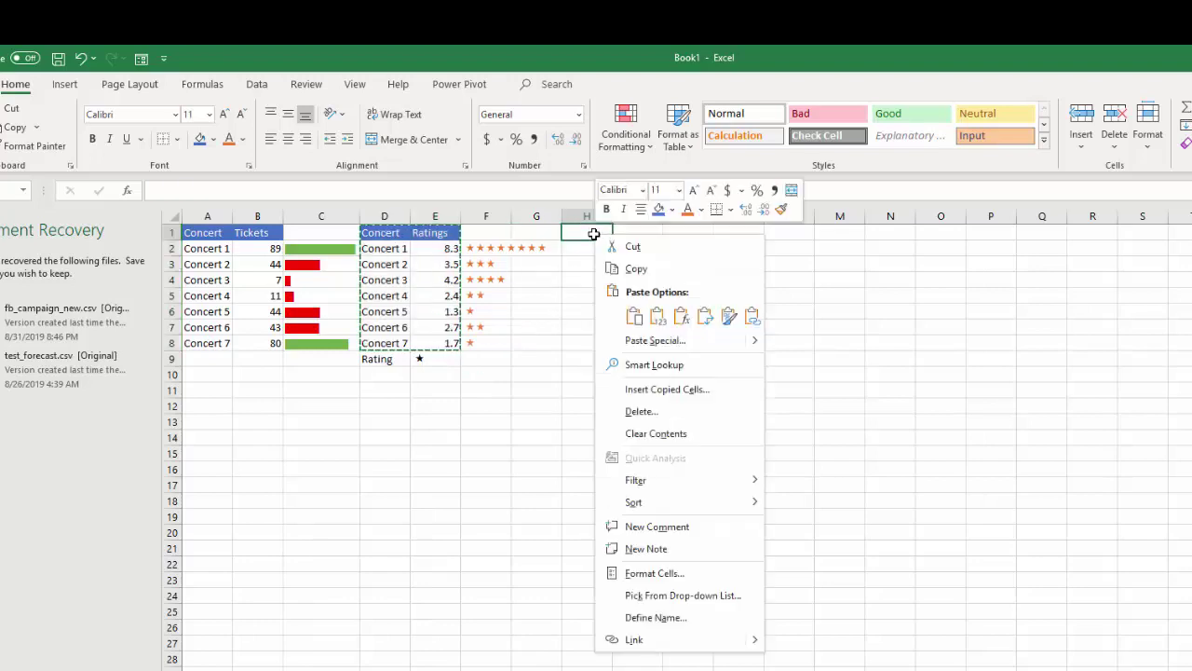
left_click(634, 316)
left_click(621, 438)
left_click(594, 407)
left_click(703, 250)
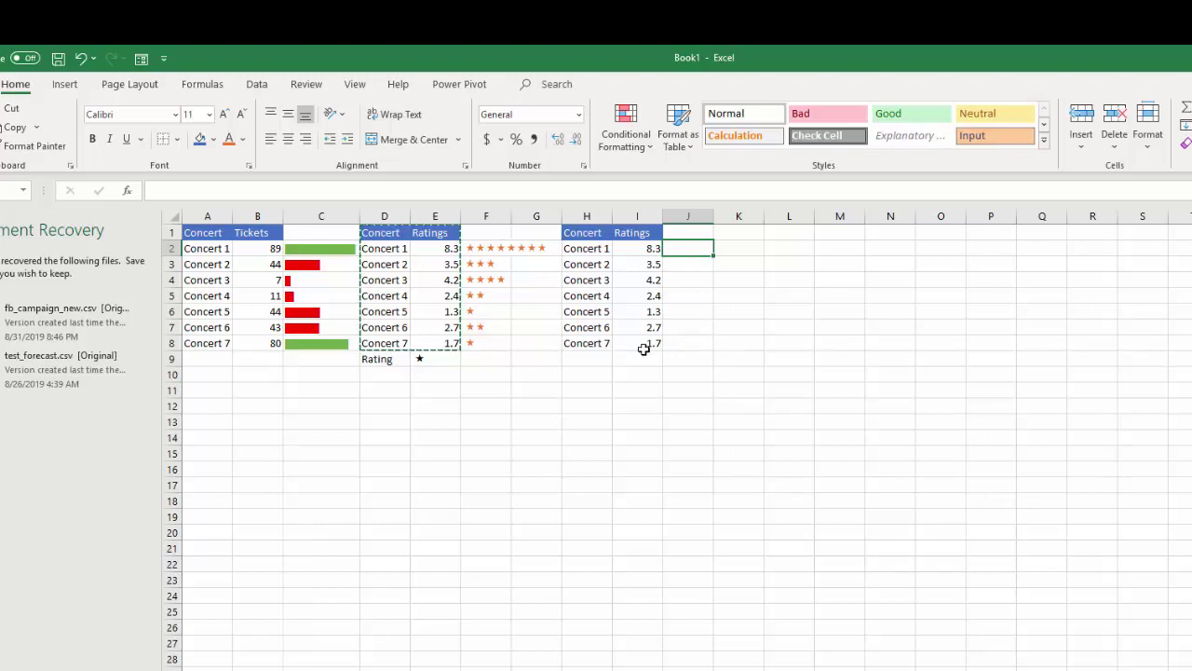
Type Good in H9 and Bad in H10 below the copied table.
left_click(606, 359)
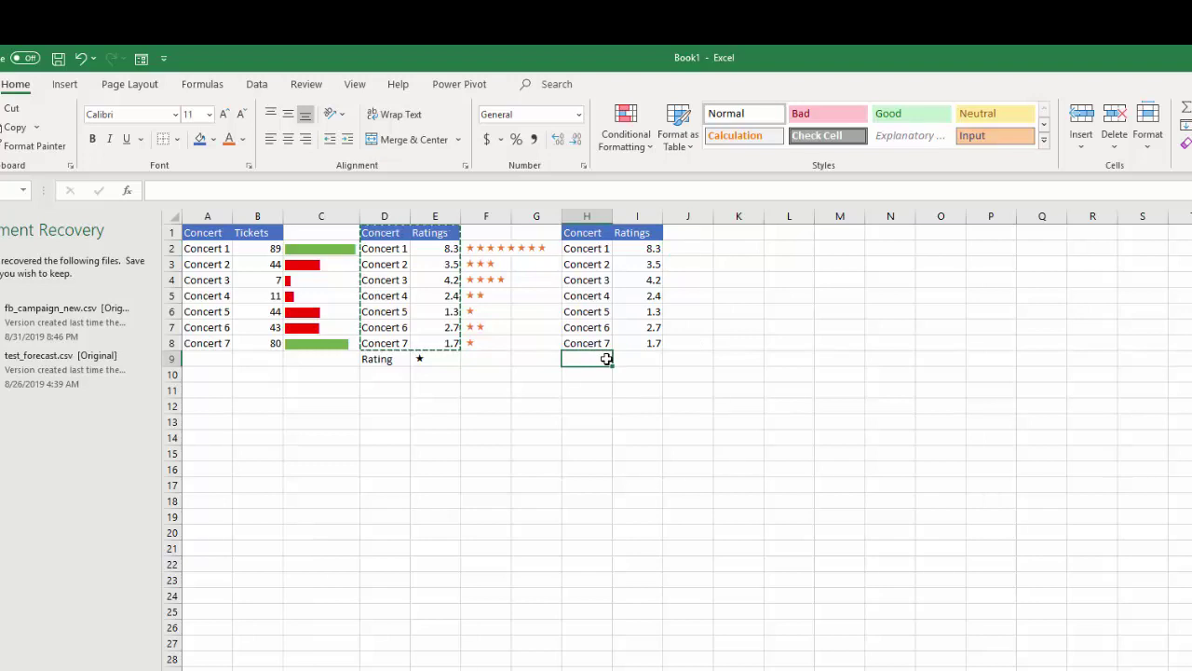
type("Good")
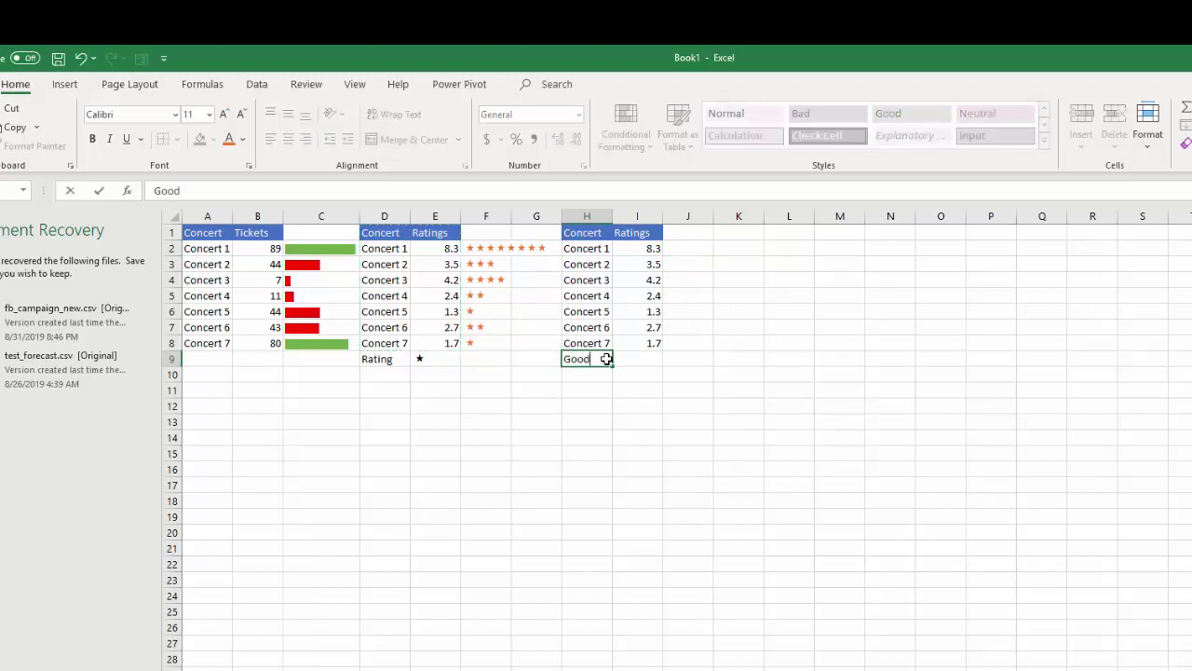
left_click(583, 379)
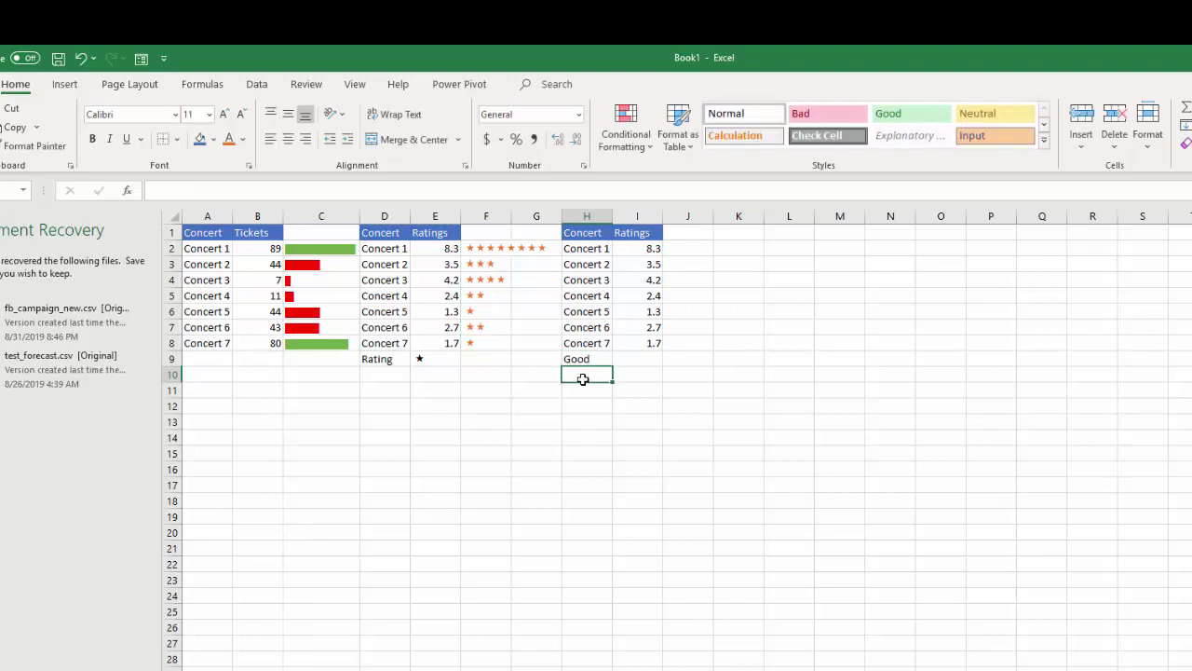
type("Bad")
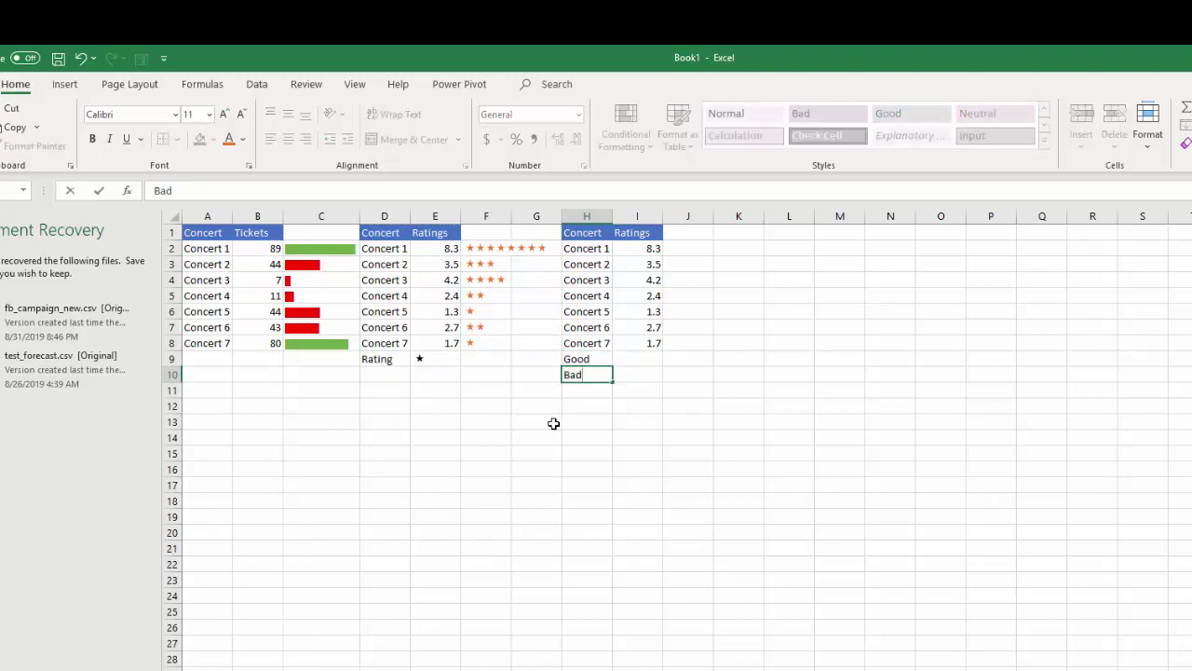
left_click(666, 421)
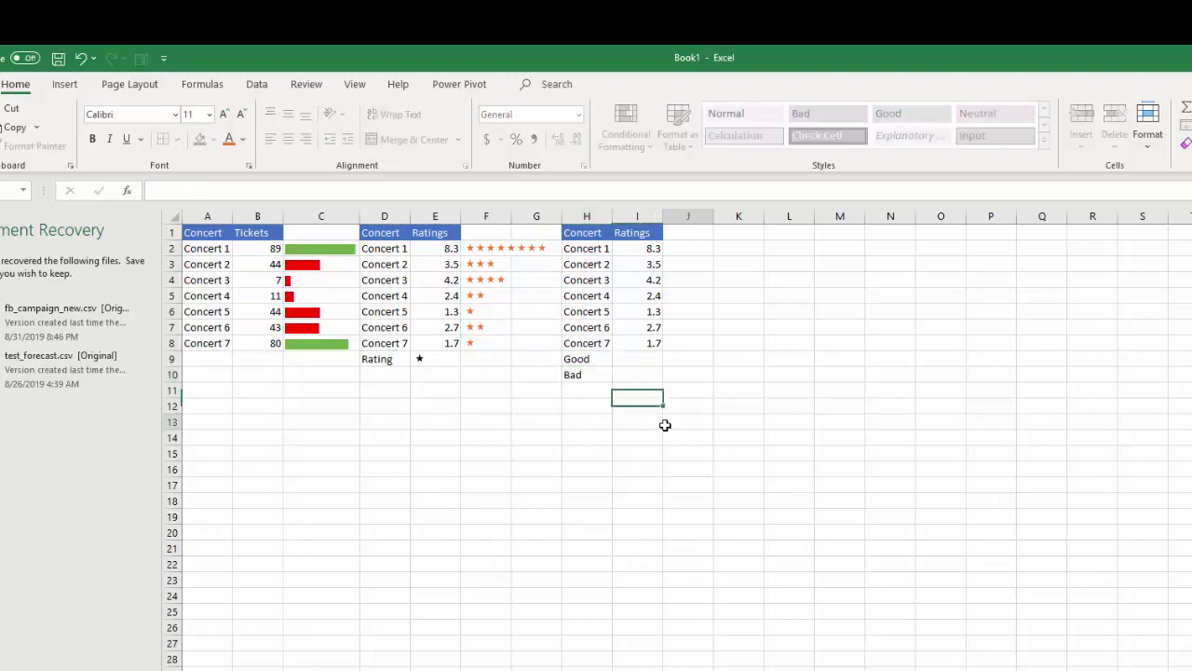
left_click(653, 358)
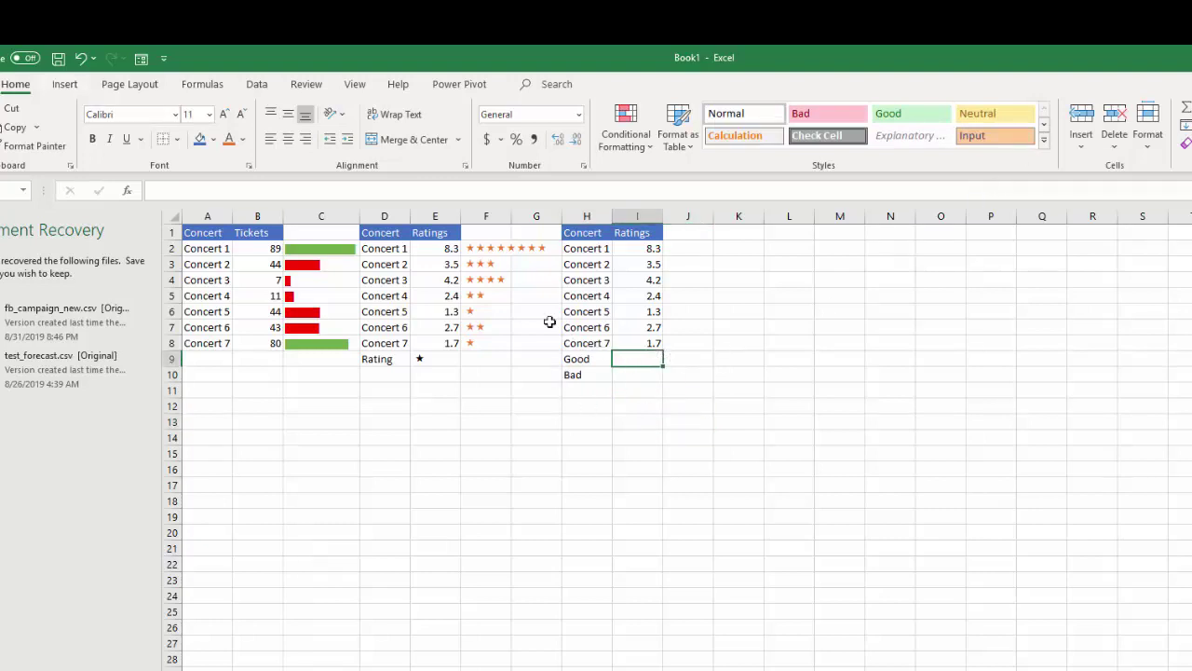
Insert a Wingdings smiley into I9 beside Good.
left_click(65, 86)
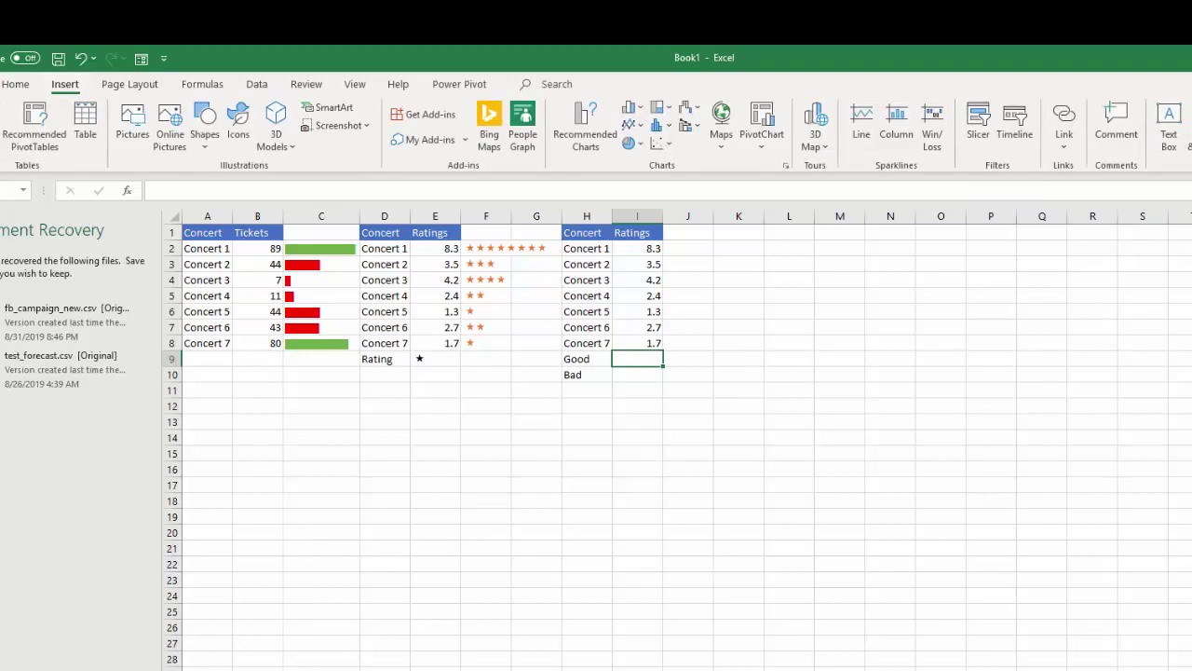
left_click(1188, 131)
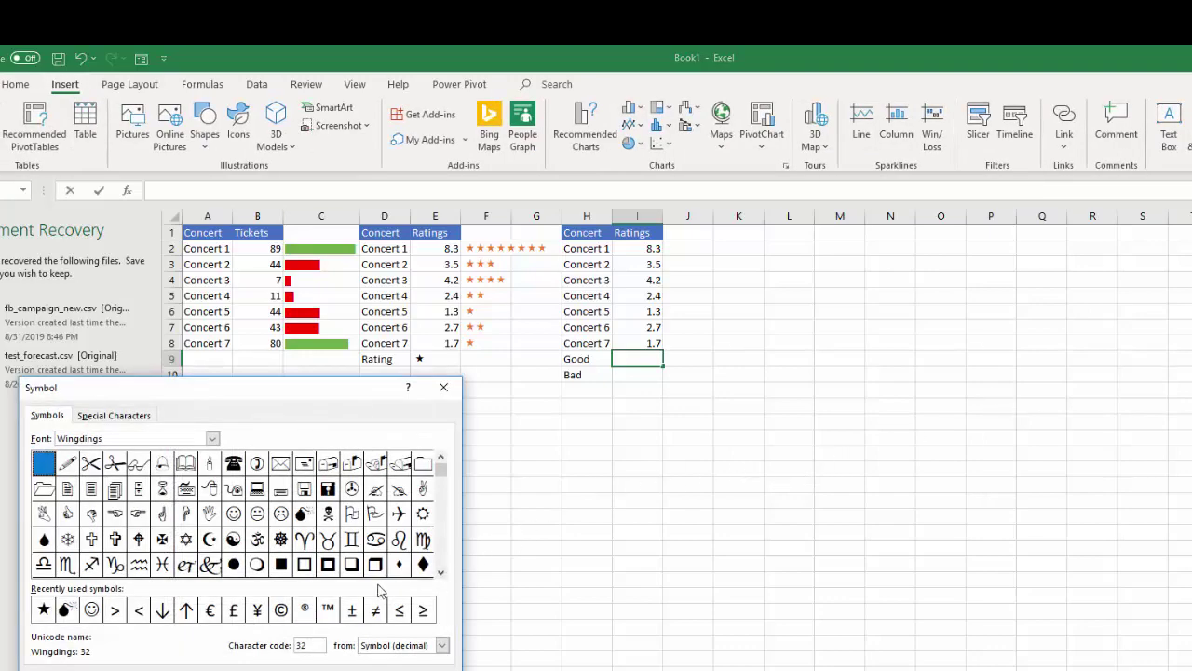
double_click(236, 517)
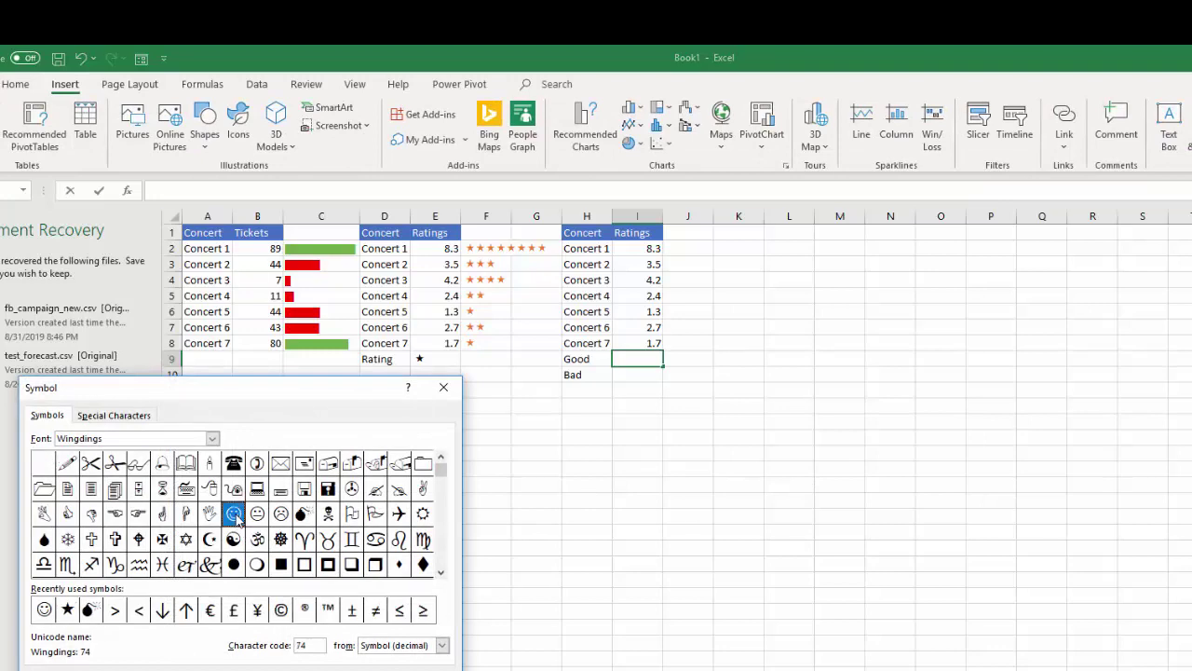
key("Escape")
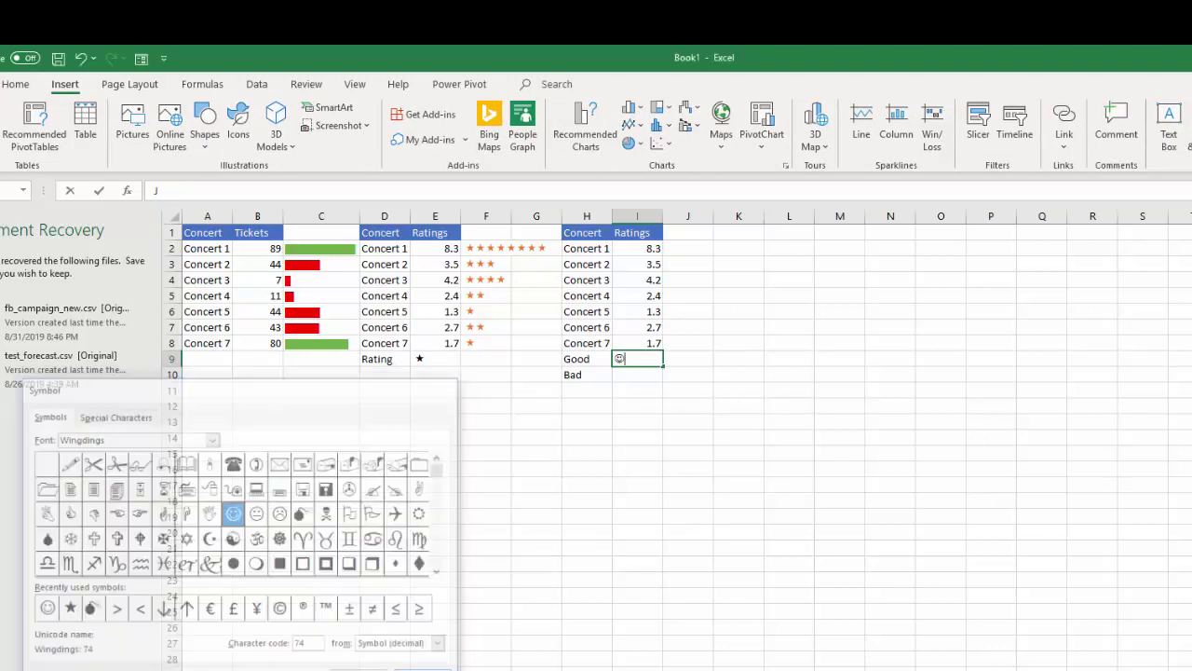
Insert a Wingdings bomb symbol into I10 beside Bad.
left_click(622, 377)
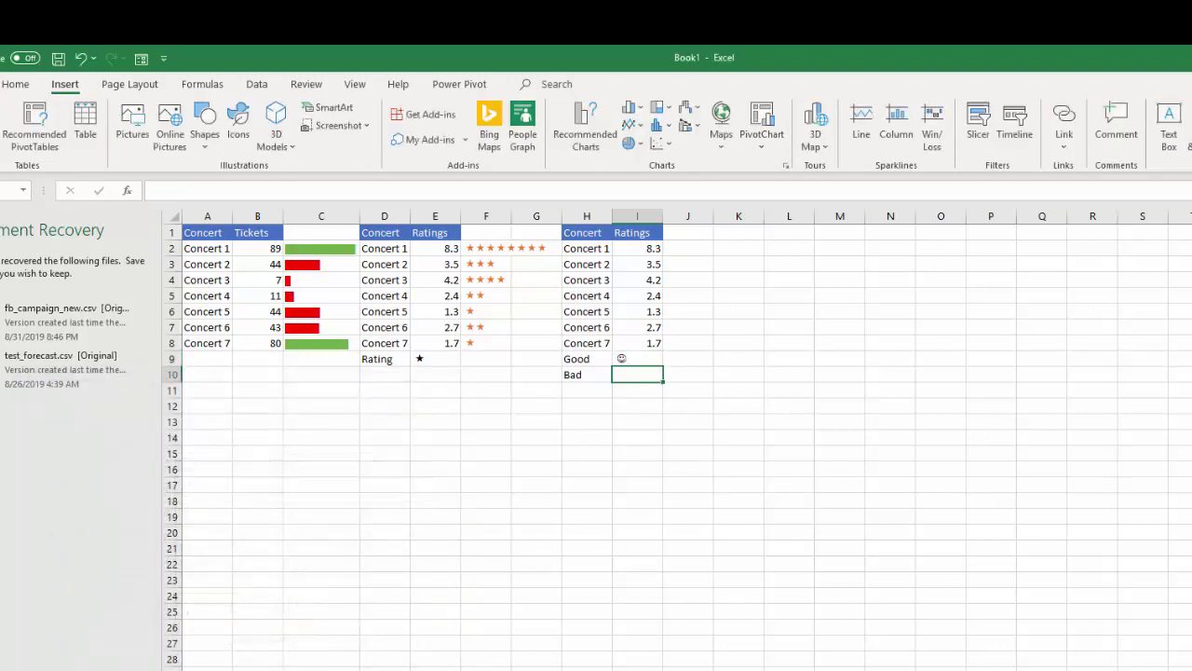
left_click(1191, 126)
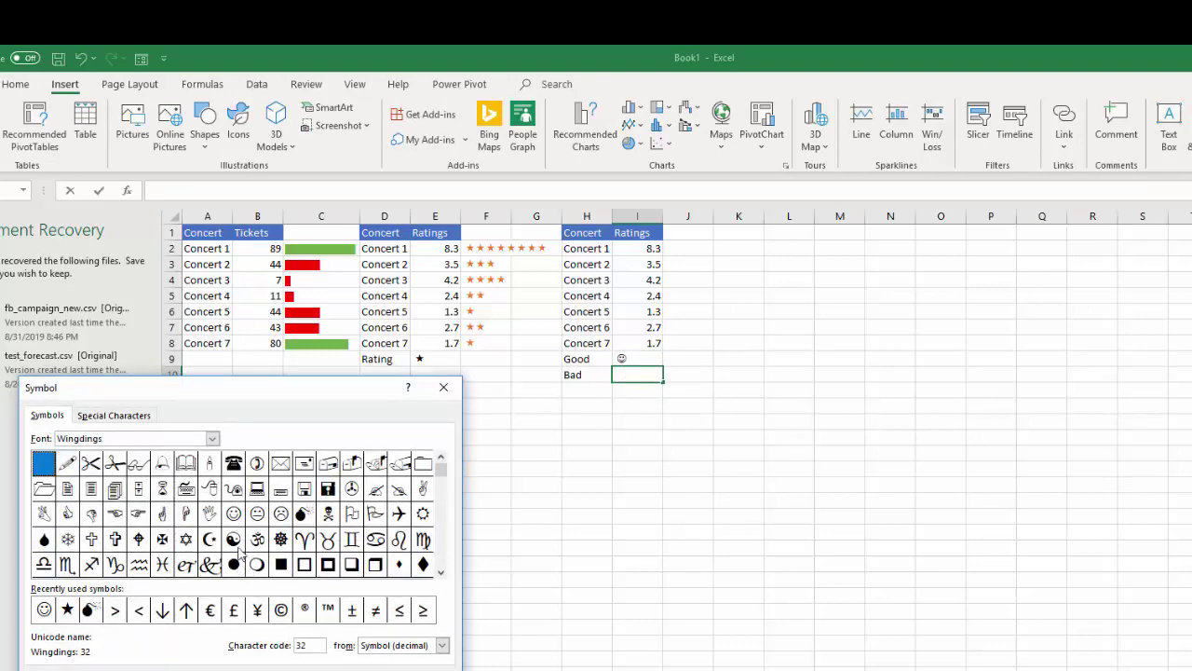
double_click(302, 515)
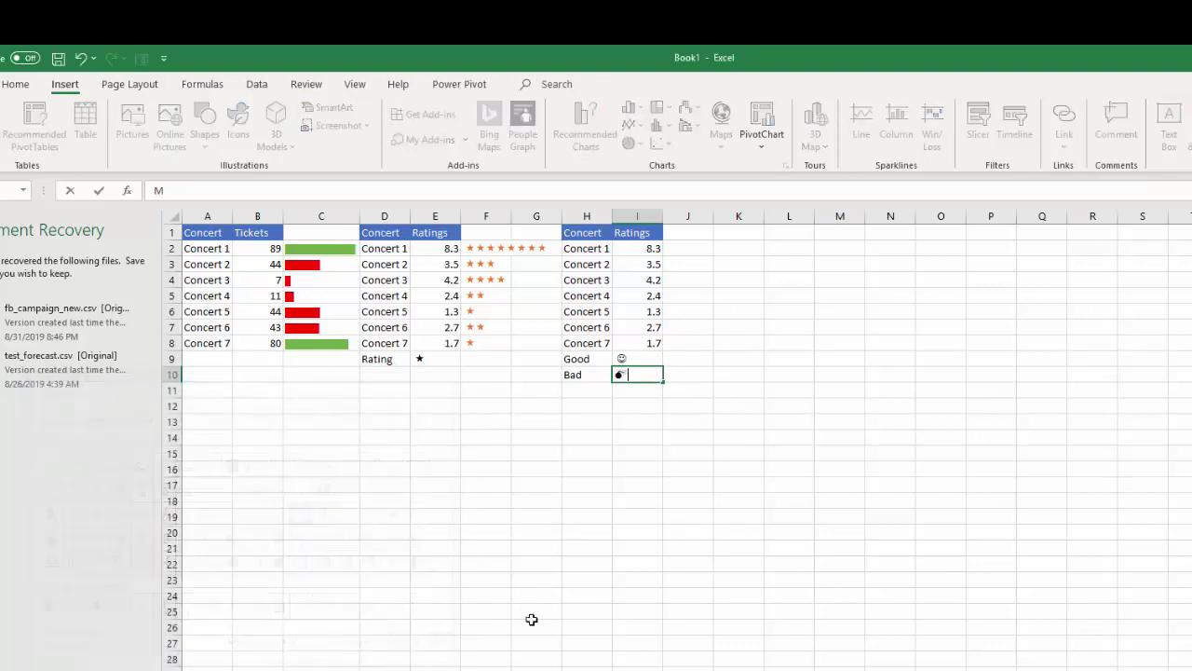
left_click(618, 549)
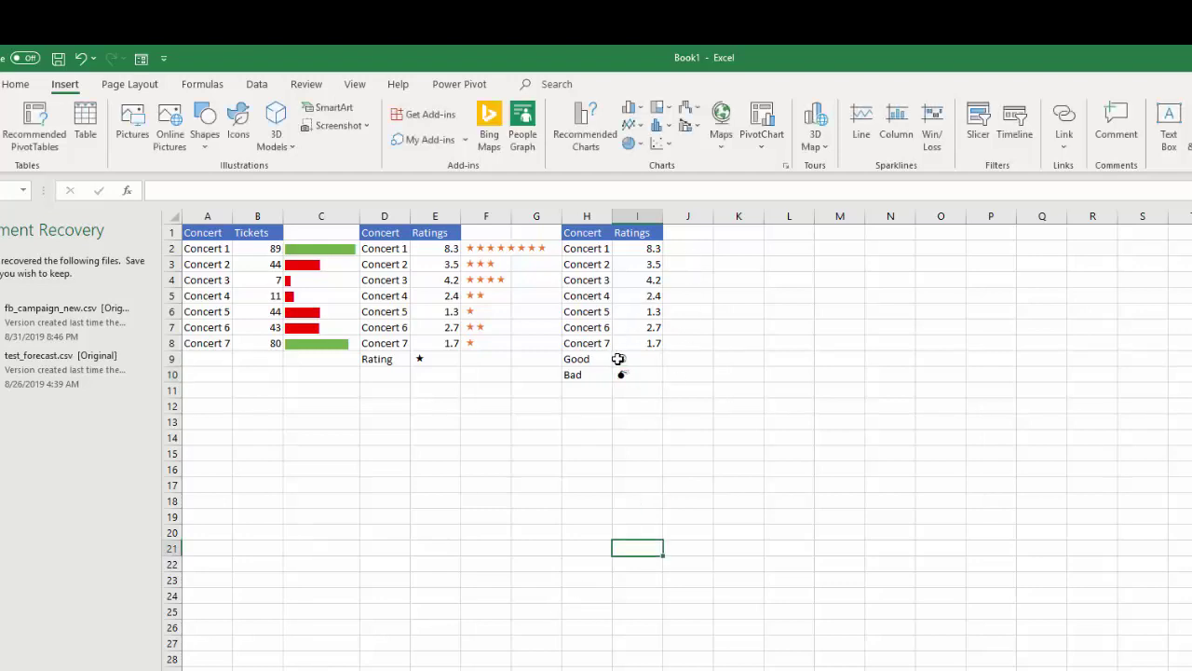
left_click(668, 434)
left_click(648, 362)
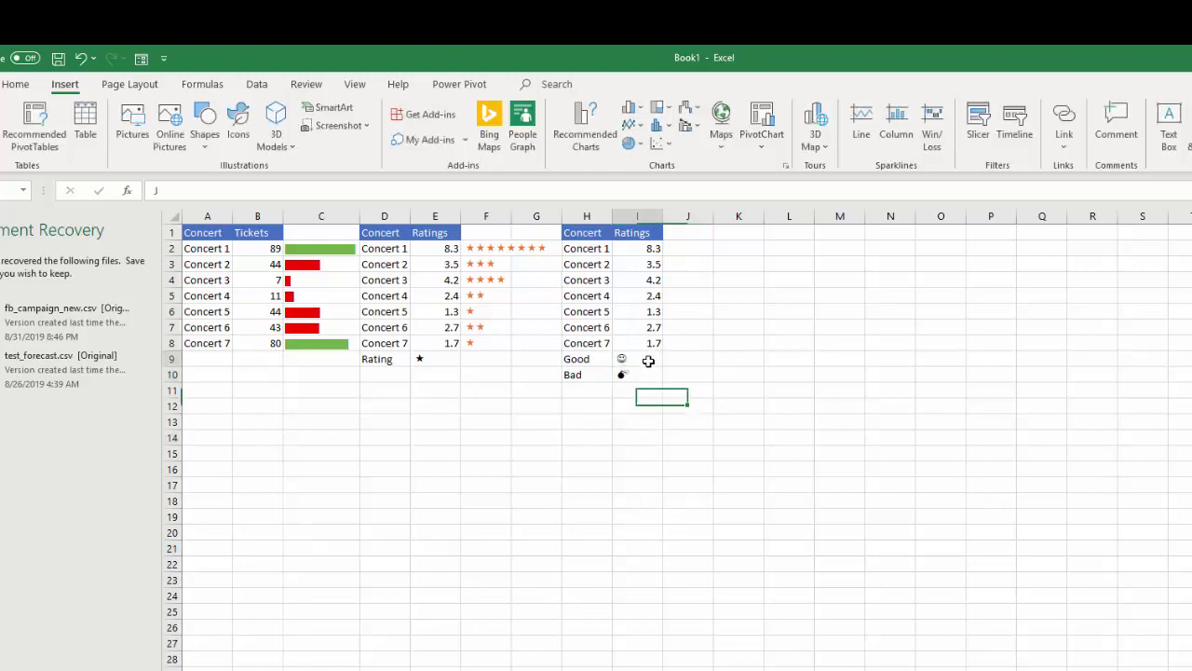
double_click(621, 358)
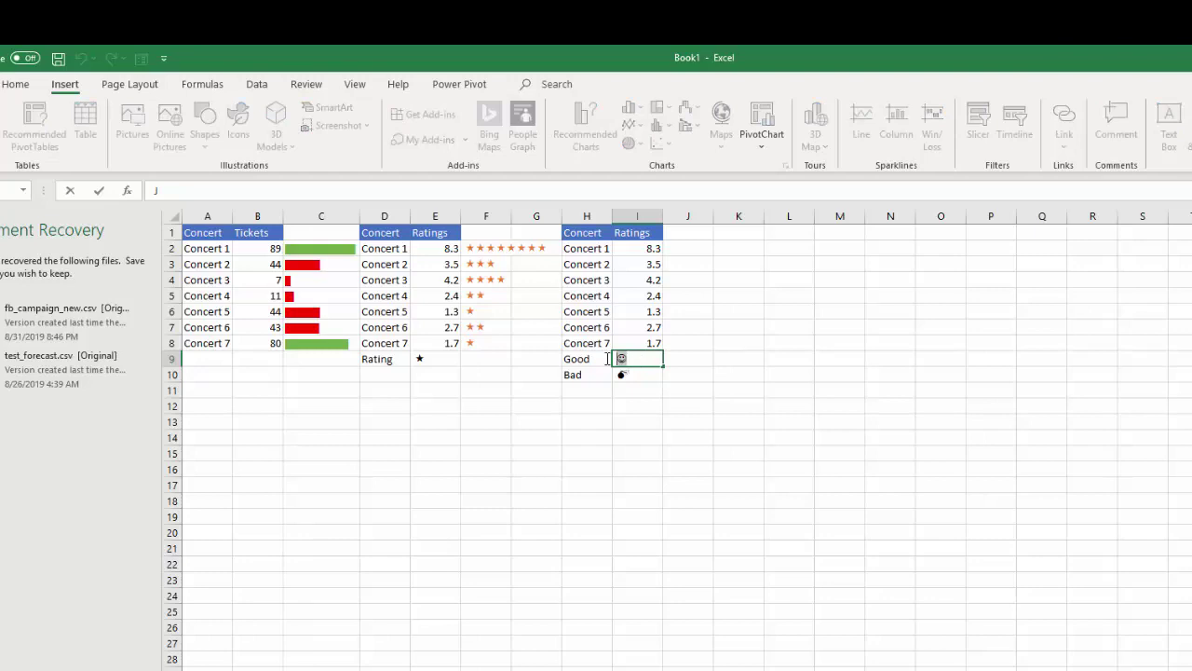
left_click_drag(607, 359, 625, 359)
right_click(625, 359)
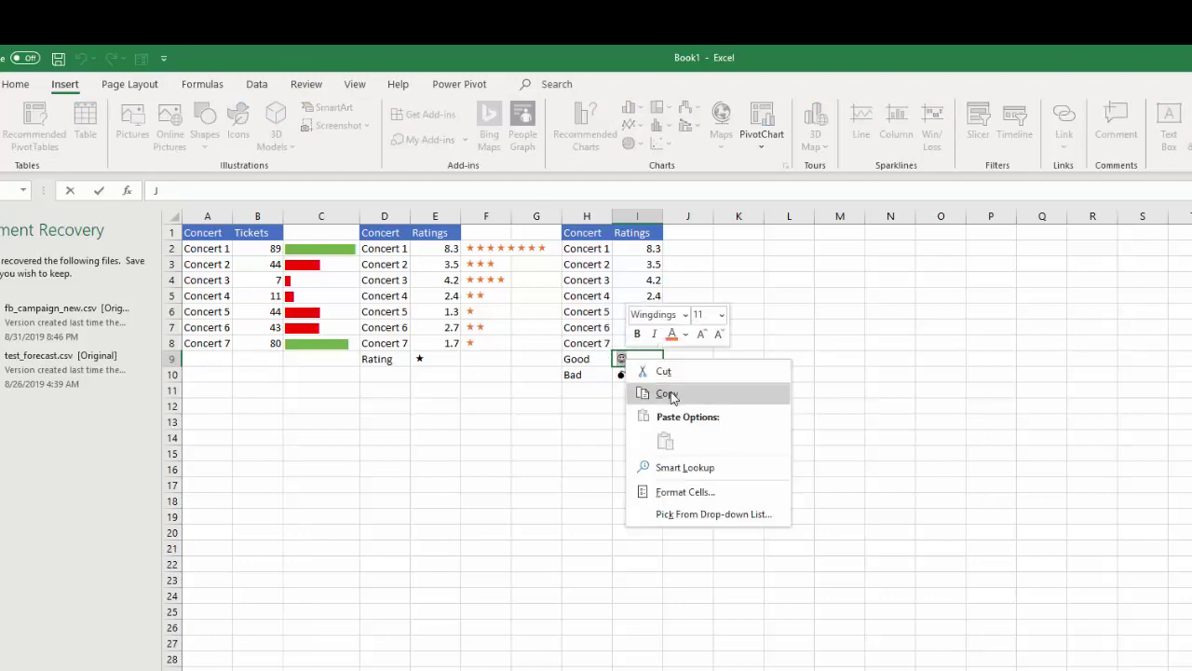
left_click(667, 394)
left_click(700, 295)
Start J2's IF formula so ratings above 5 in I2 repeat "J" I2 times.
left_click(694, 248)
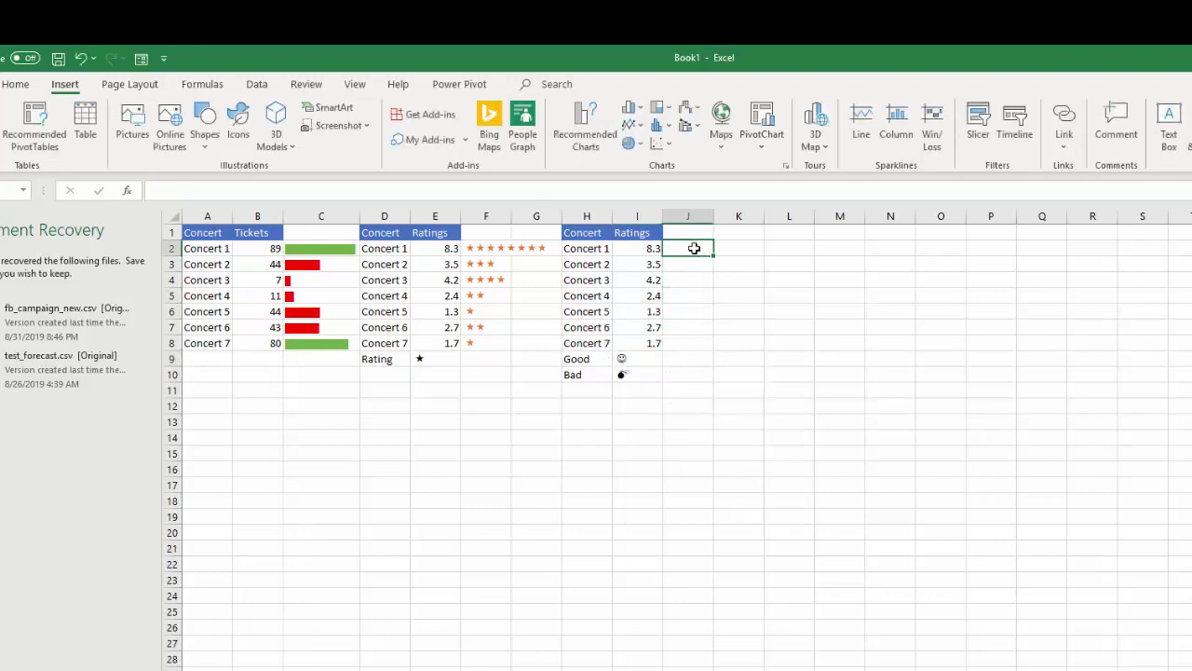
type("=")
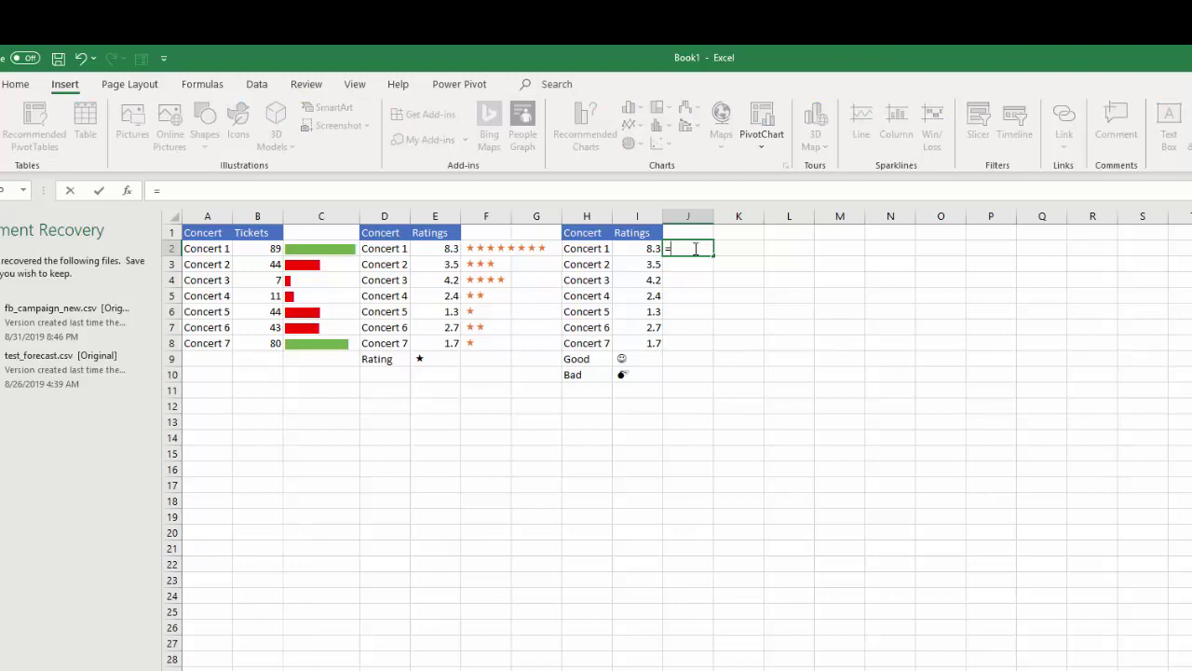
type("if")
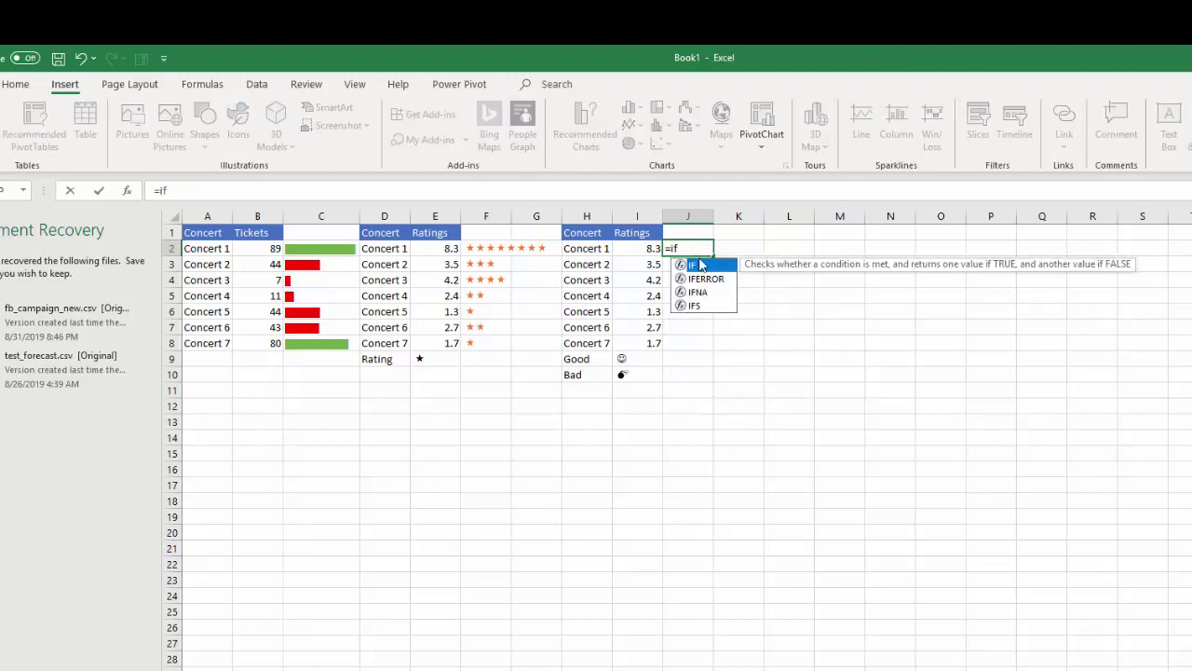
double_click(701, 270)
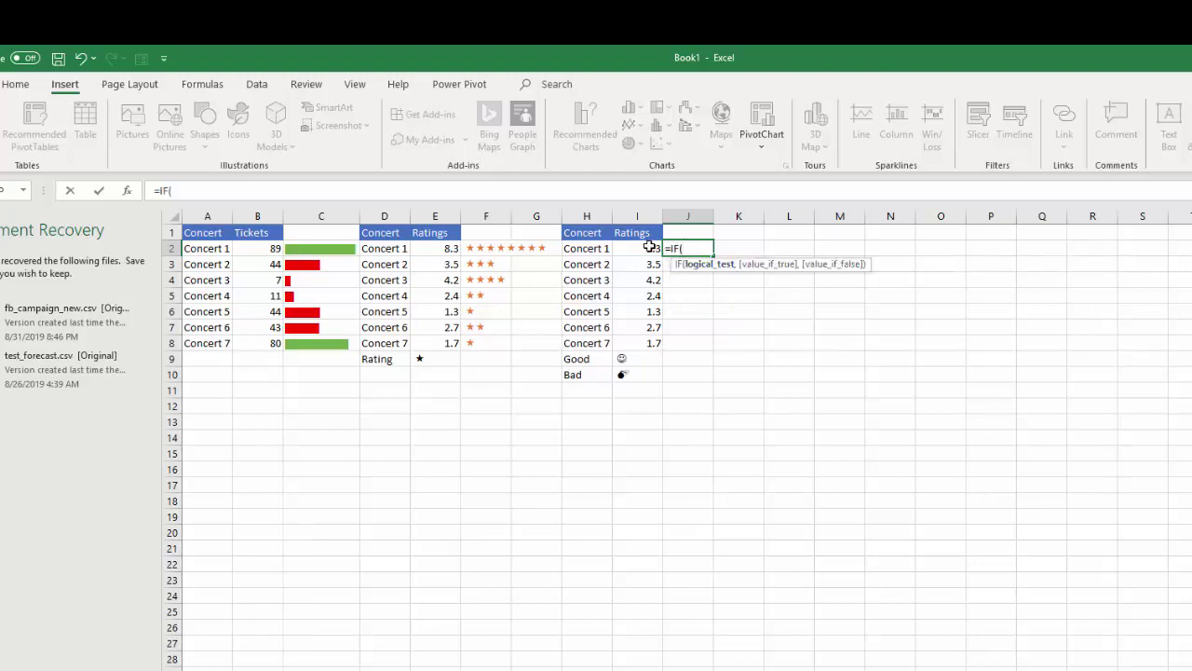
left_click(650, 246)
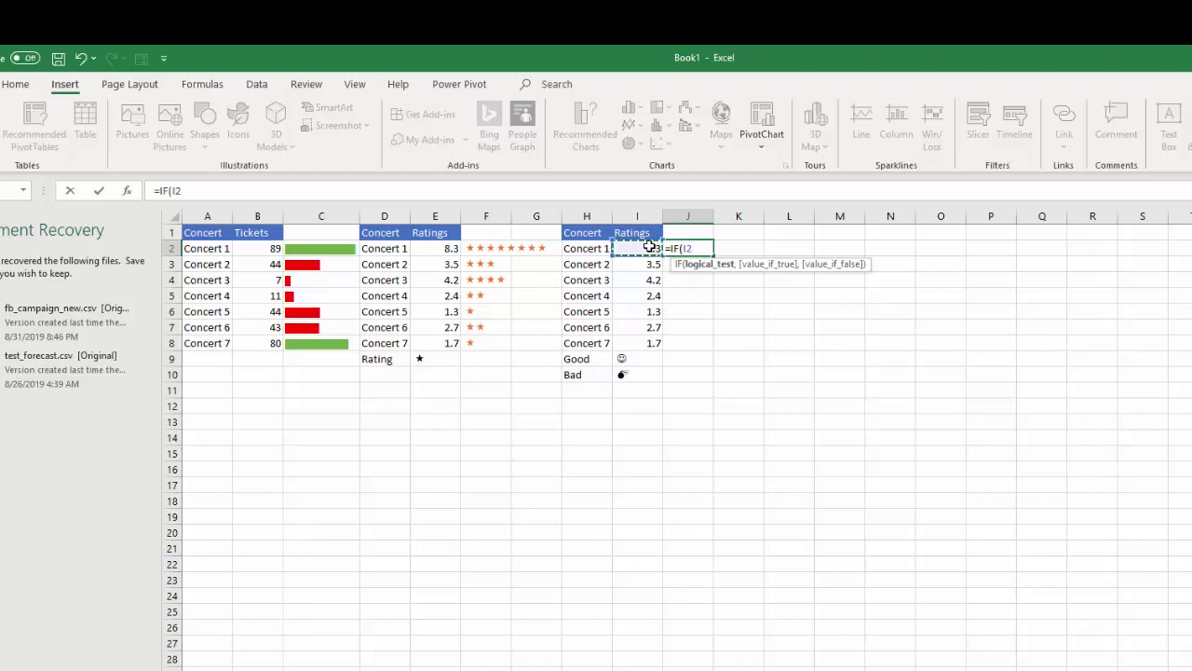
type(">5")
type(",")
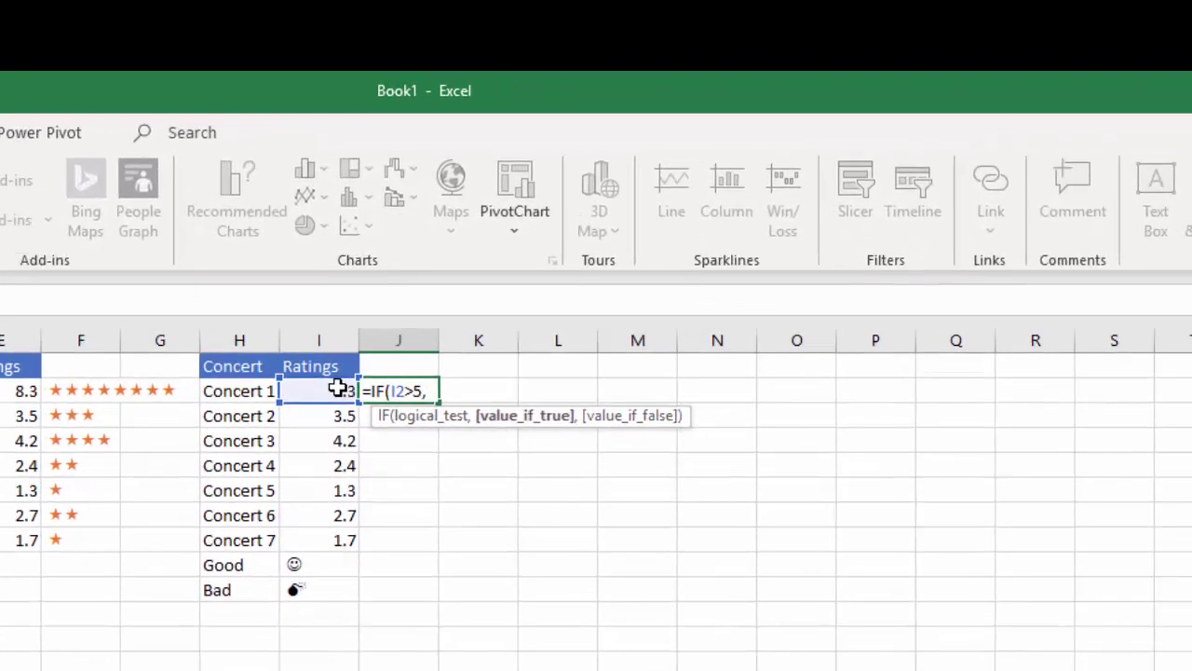
type("rep")
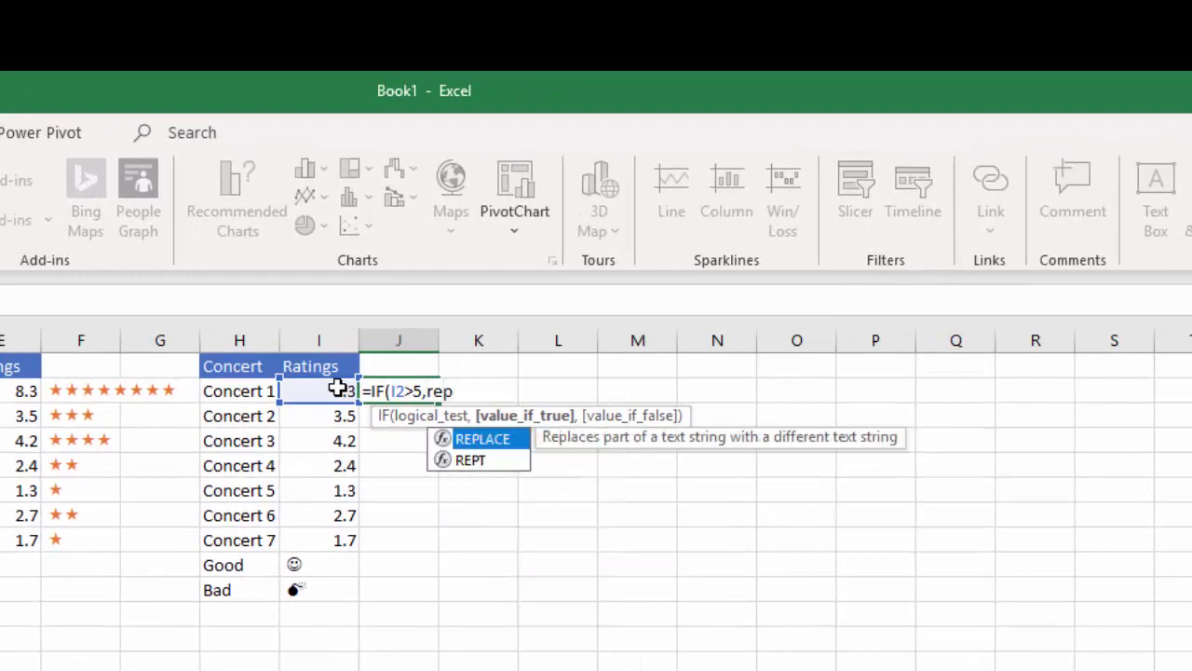
double_click(489, 460)
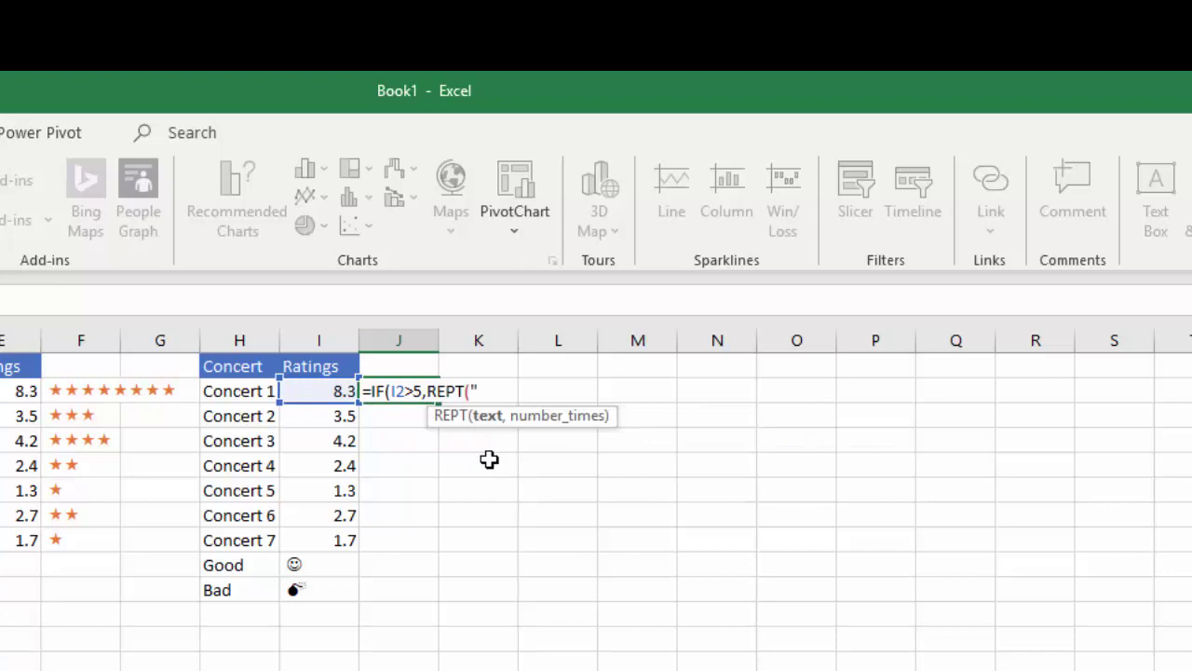
type("\"\"")
right_click(478, 392)
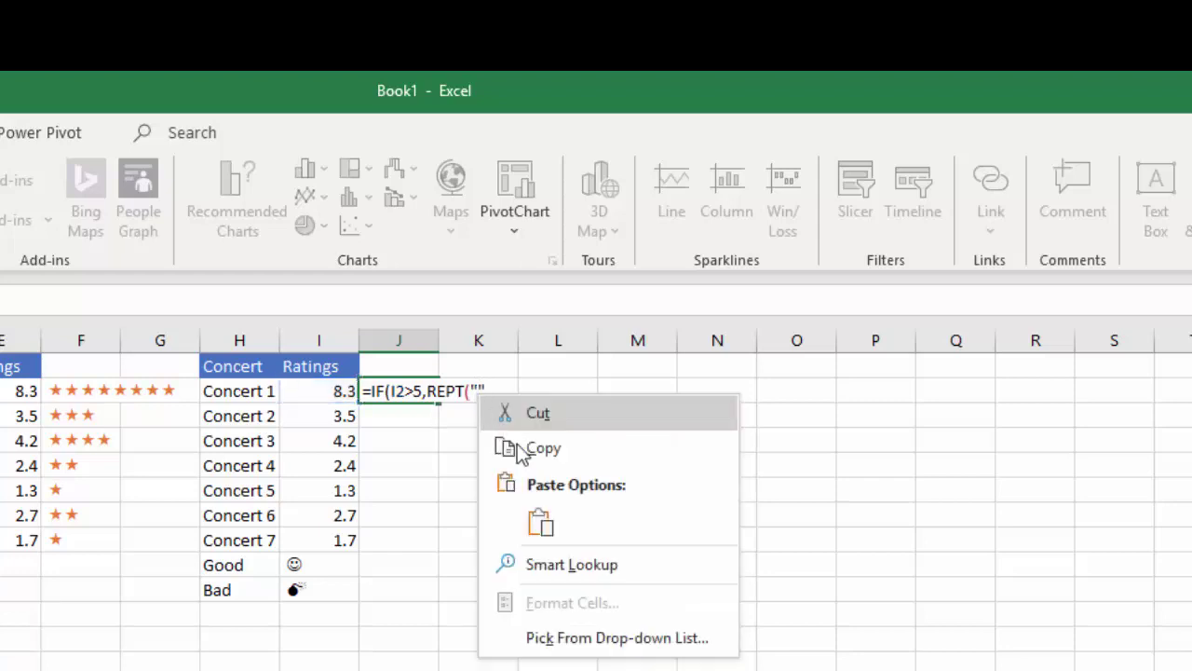
left_click(534, 524)
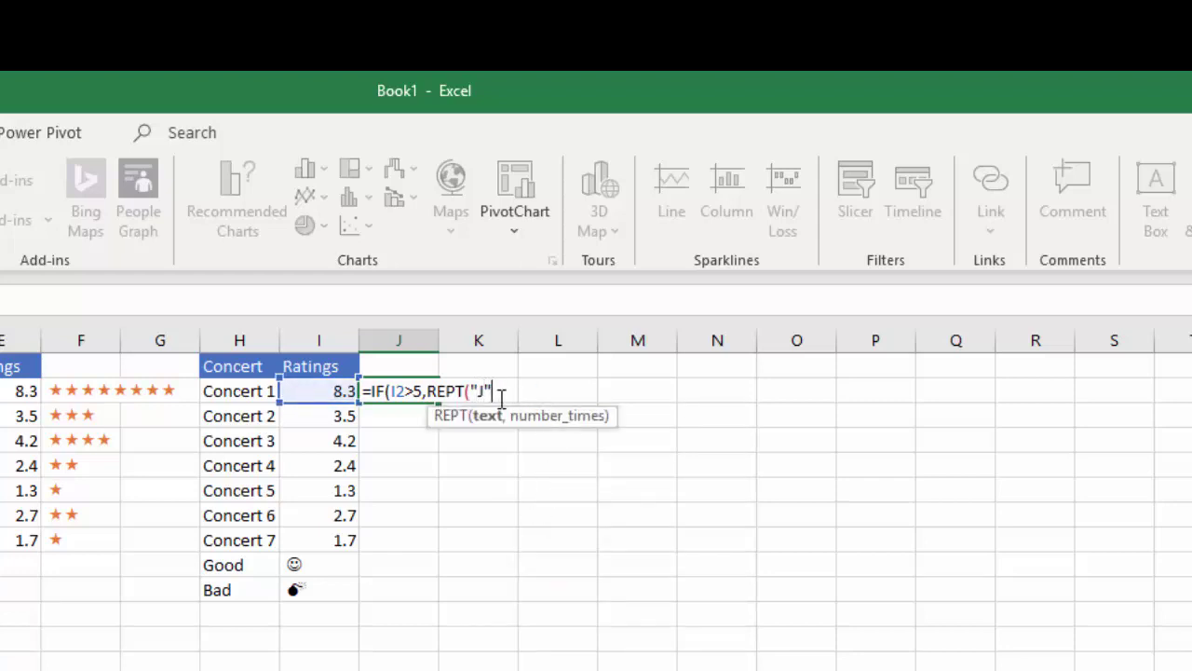
type(",")
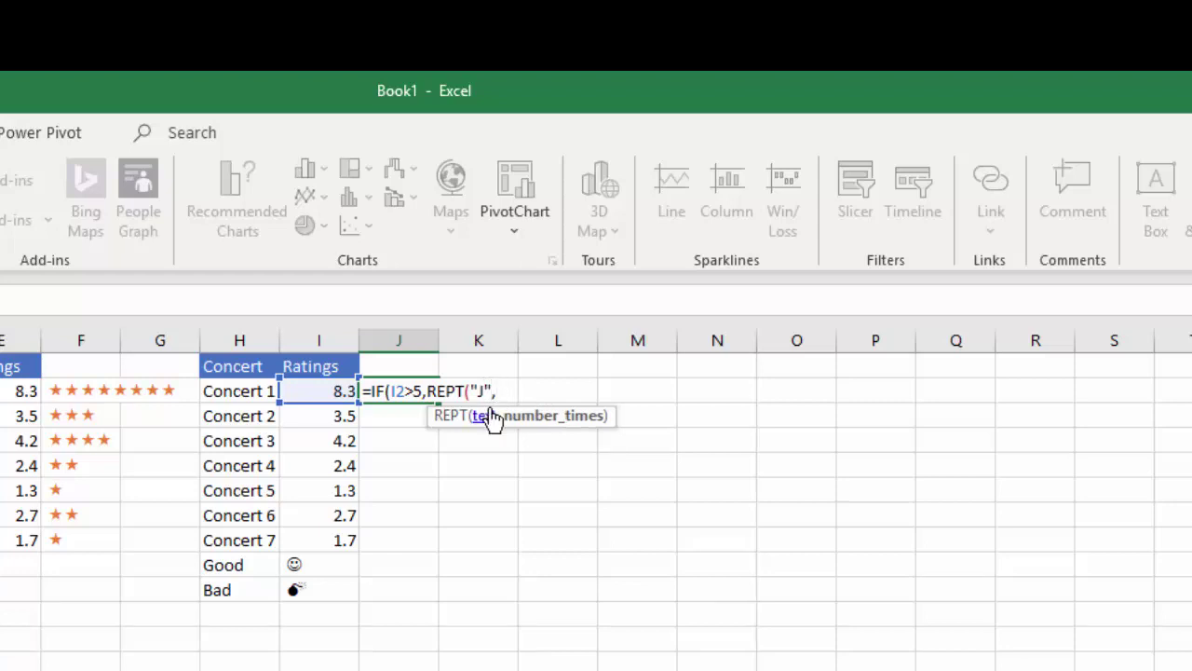
left_click(309, 391)
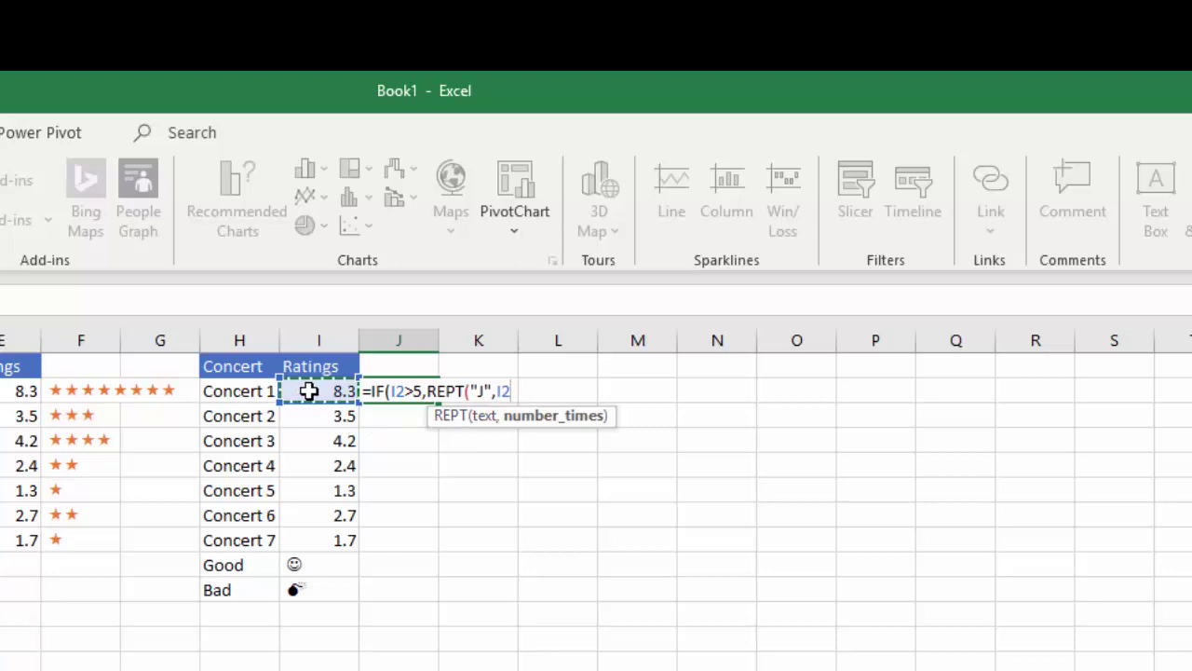
type(",")
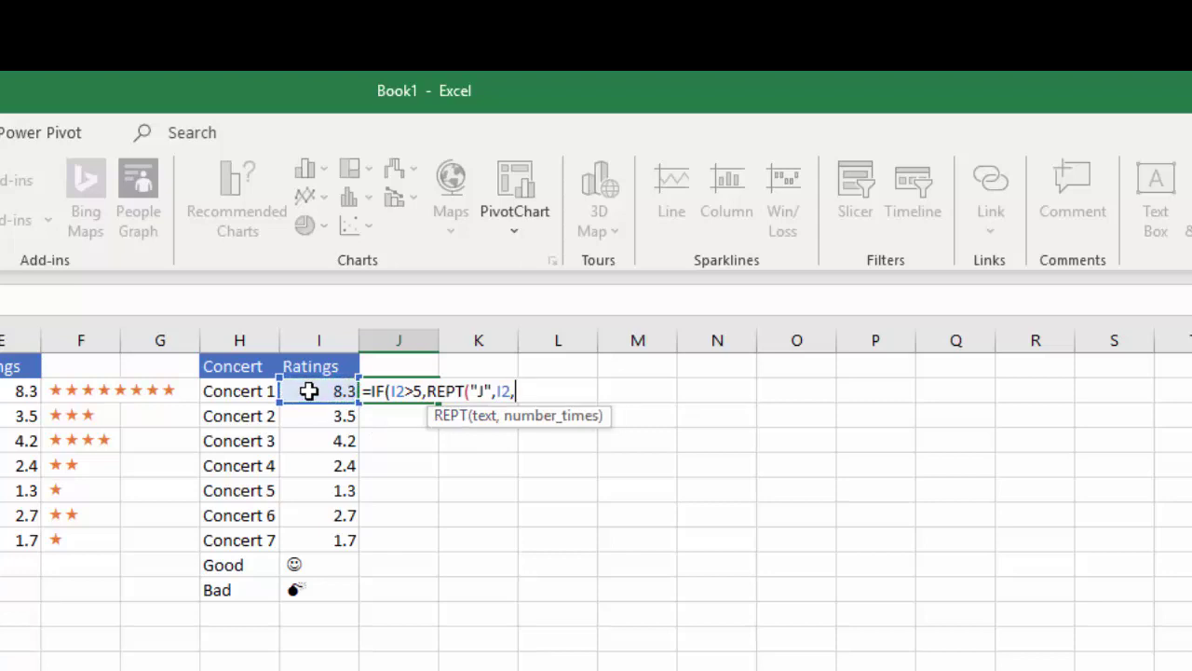
key("BackSpace")
Add the REPT("",I2) low-rating branch, completing =IF(I2>5,REPT("J",I2),REPT("",I2)).
type(")")
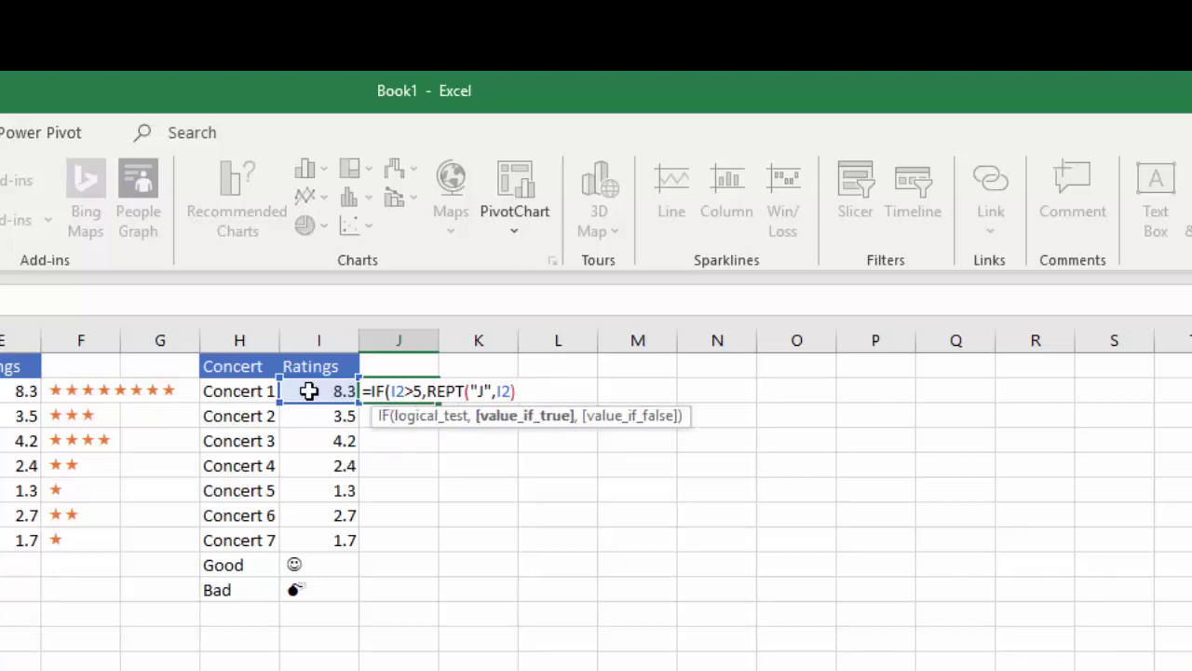
type(",")
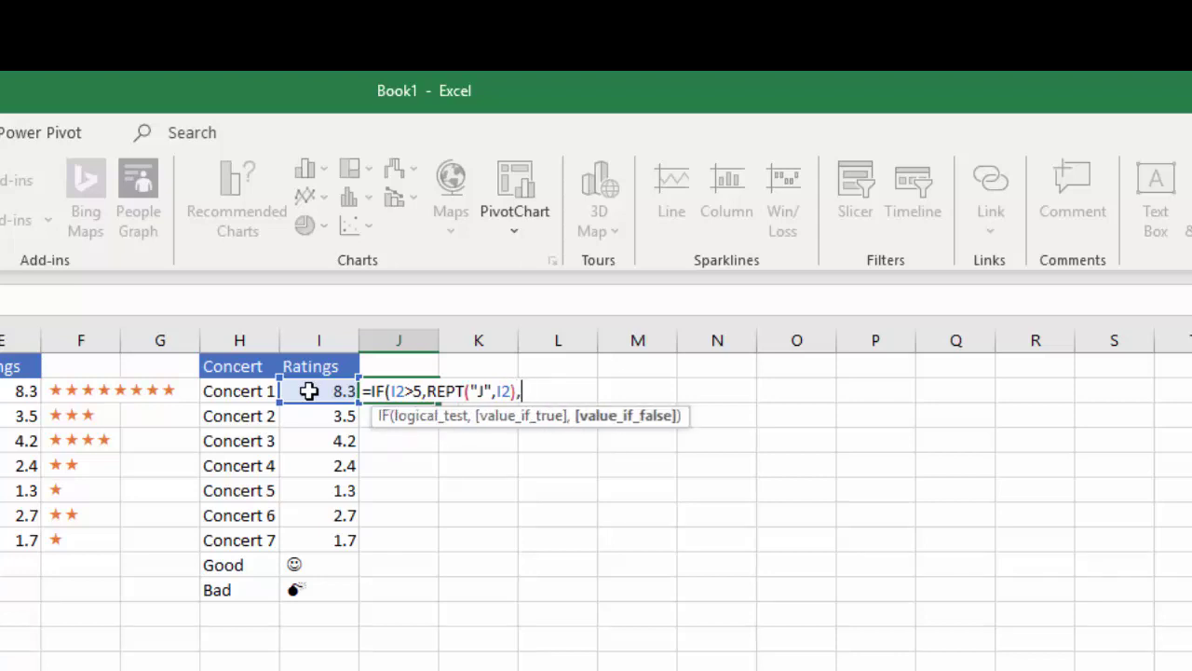
type("rep")
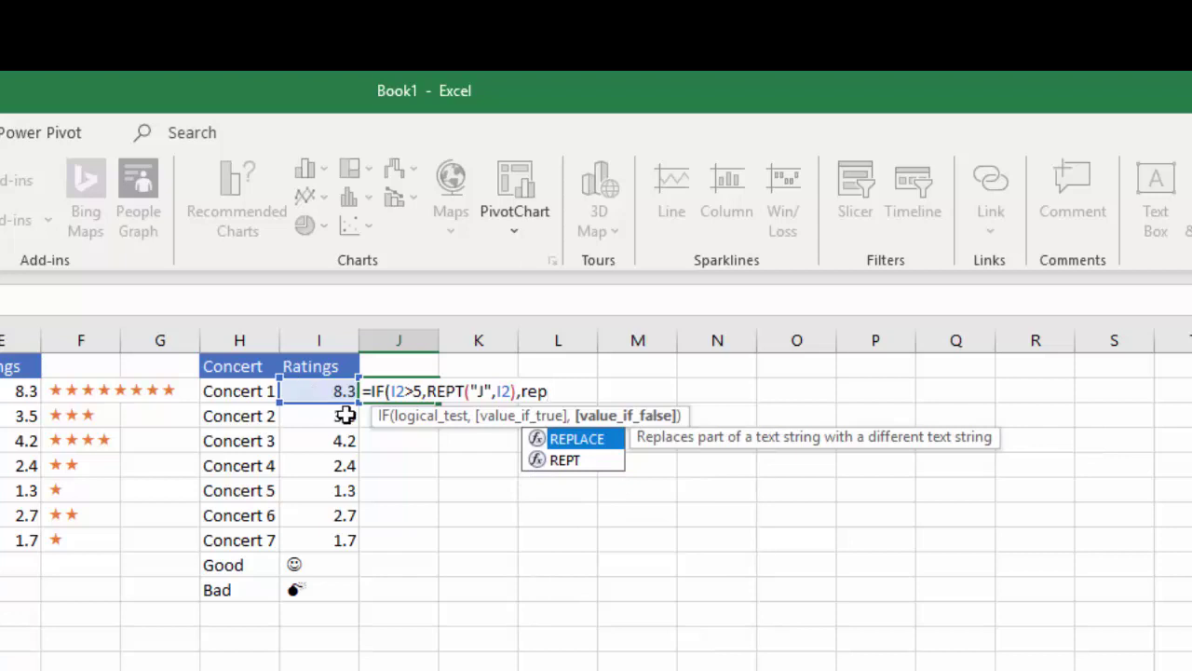
left_click(573, 468)
double_click(574, 467)
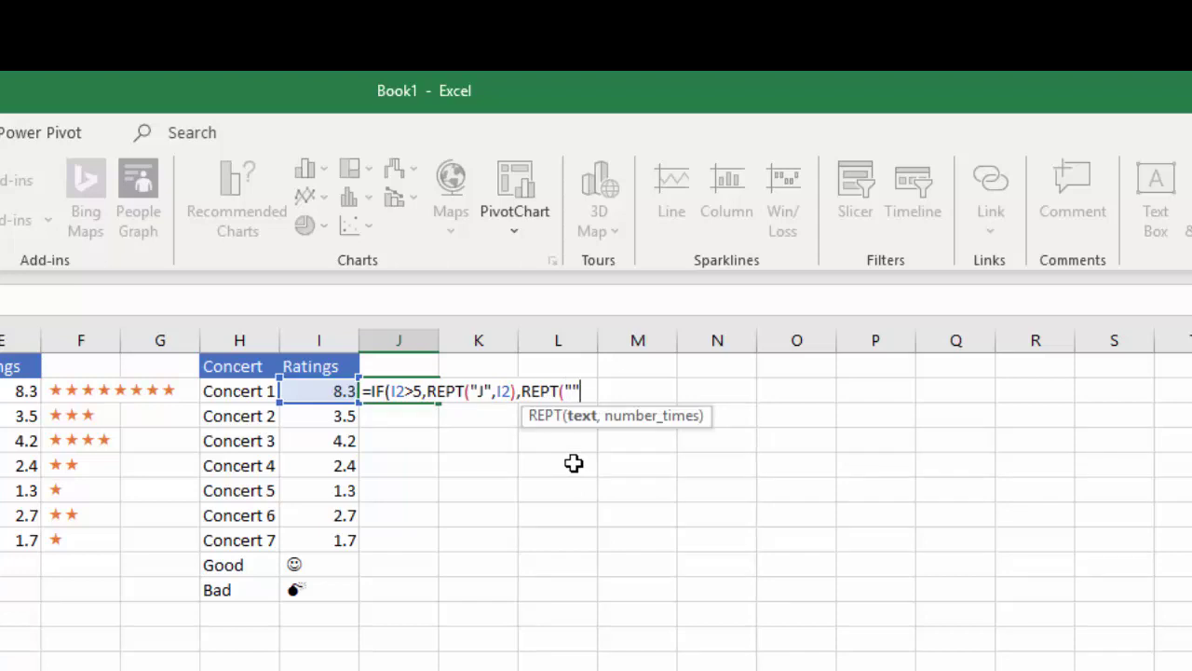
type("\"\",")
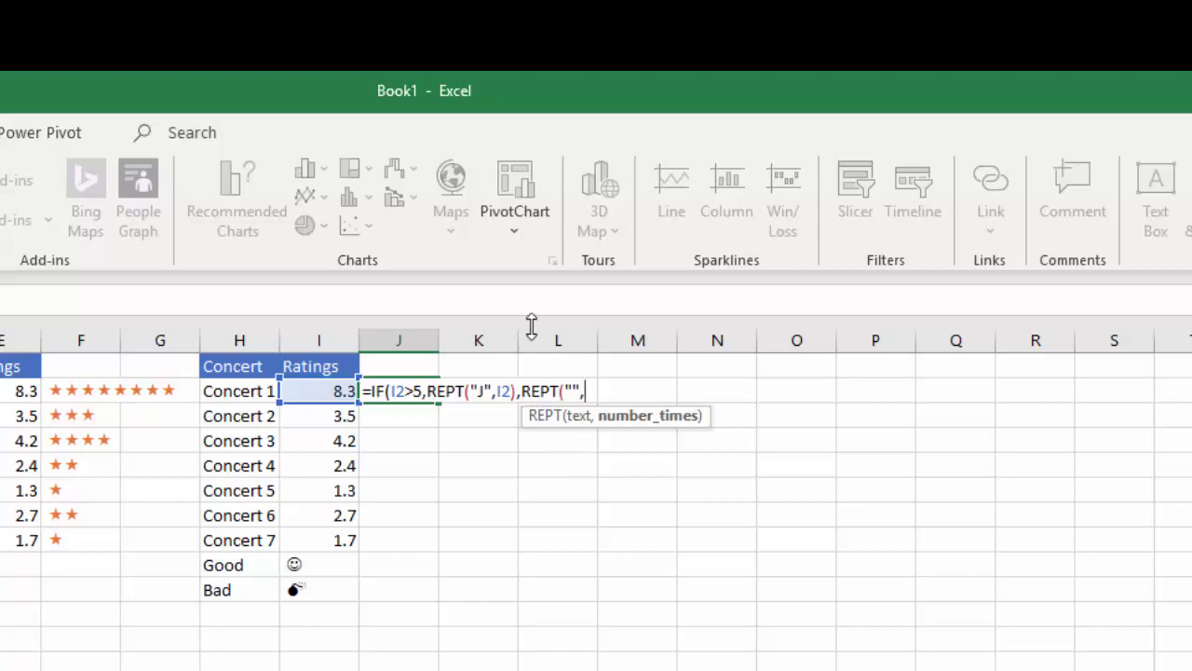
left_click(334, 390)
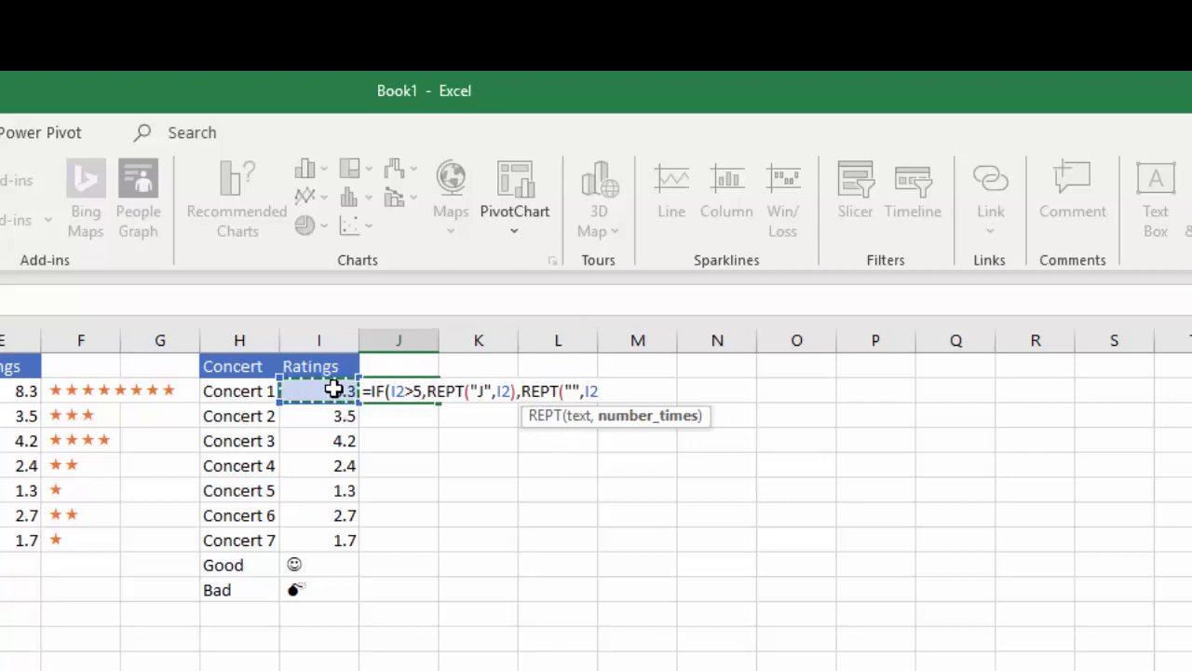
type("))")
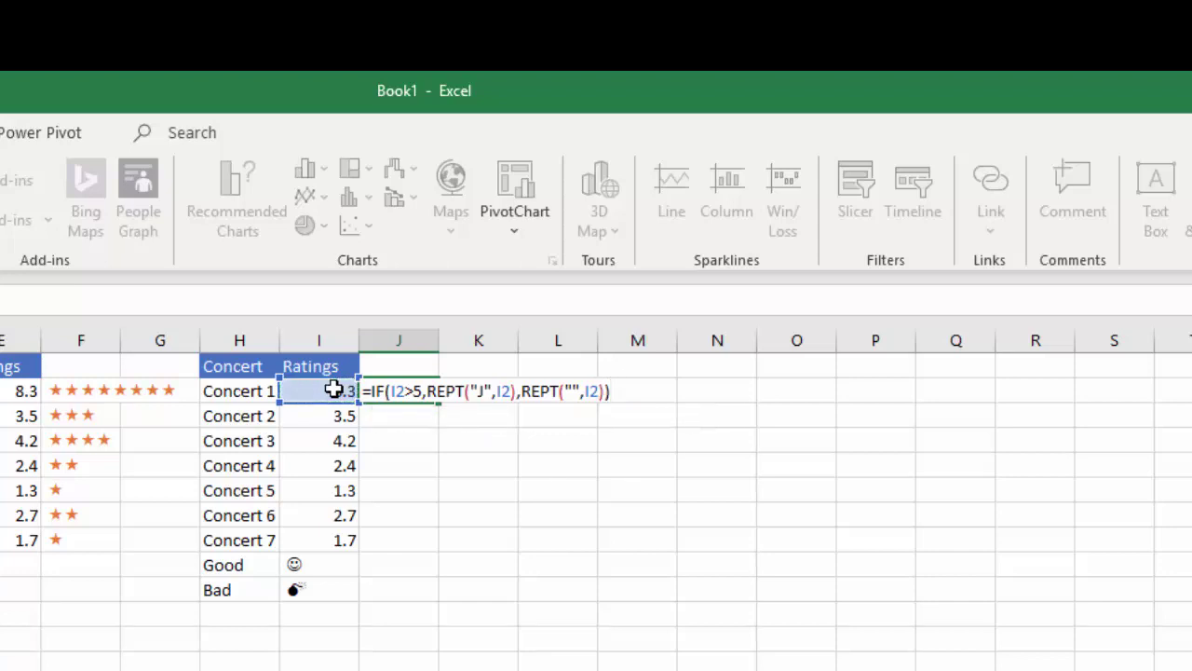
key("Return")
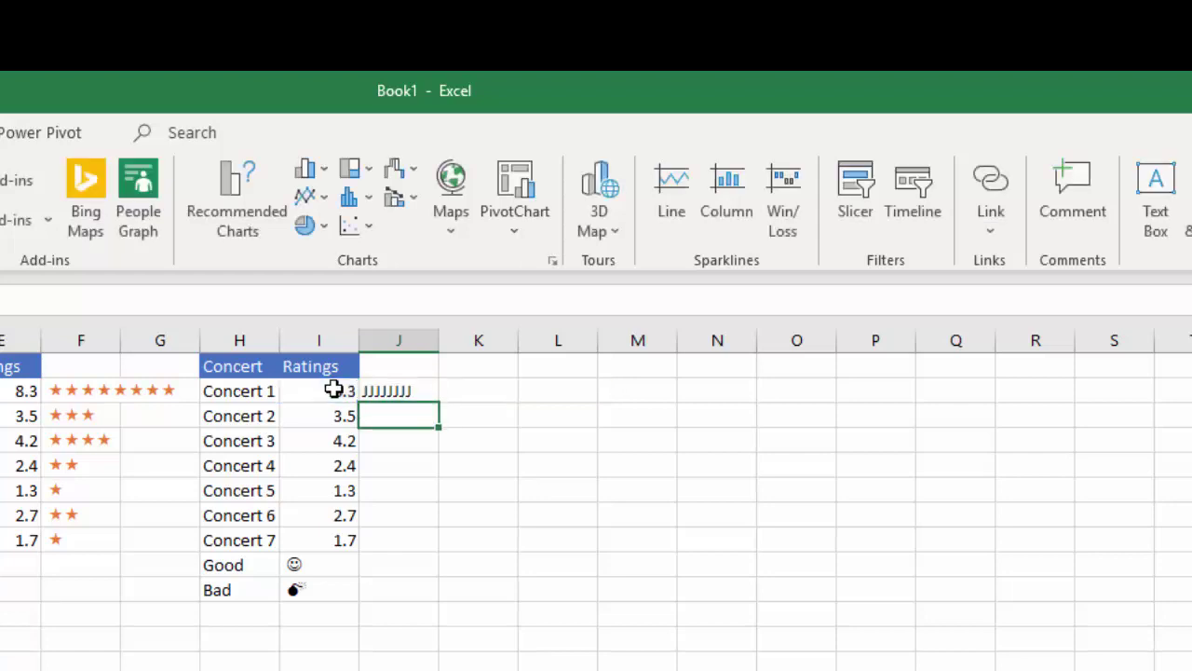
Copy the bomb glyph from I10 into J2's empty low-rating quotes, making REPT("M",I2).
left_click(314, 595)
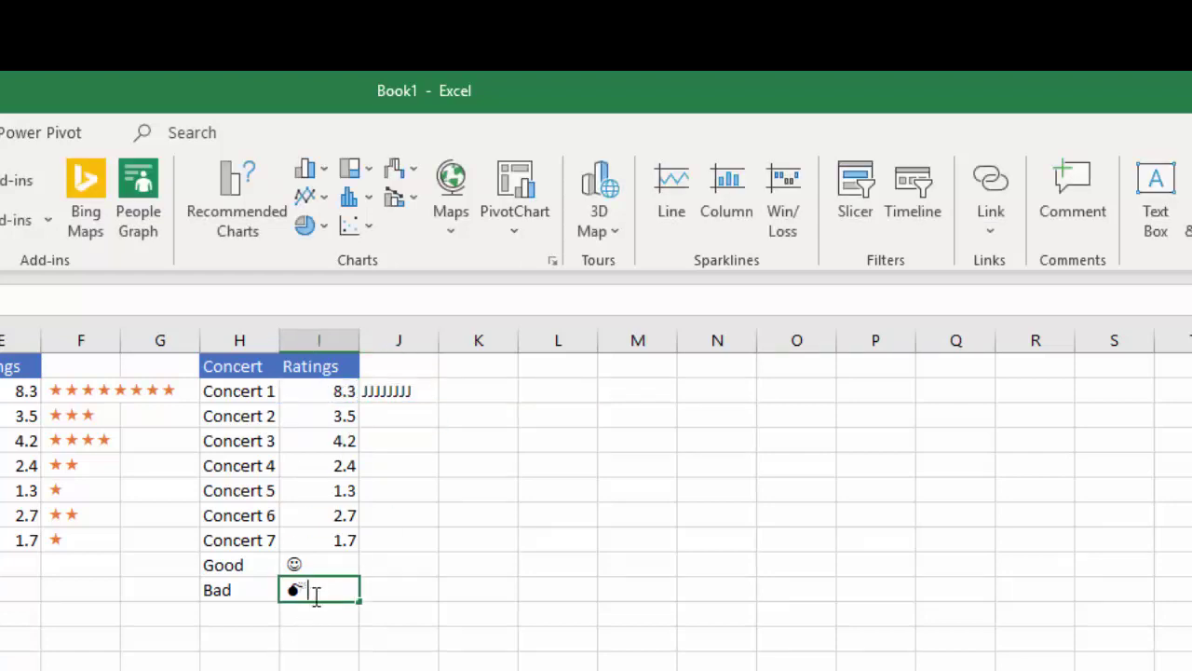
double_click(314, 595)
left_click_drag(311, 595, 293, 591)
right_click(293, 594)
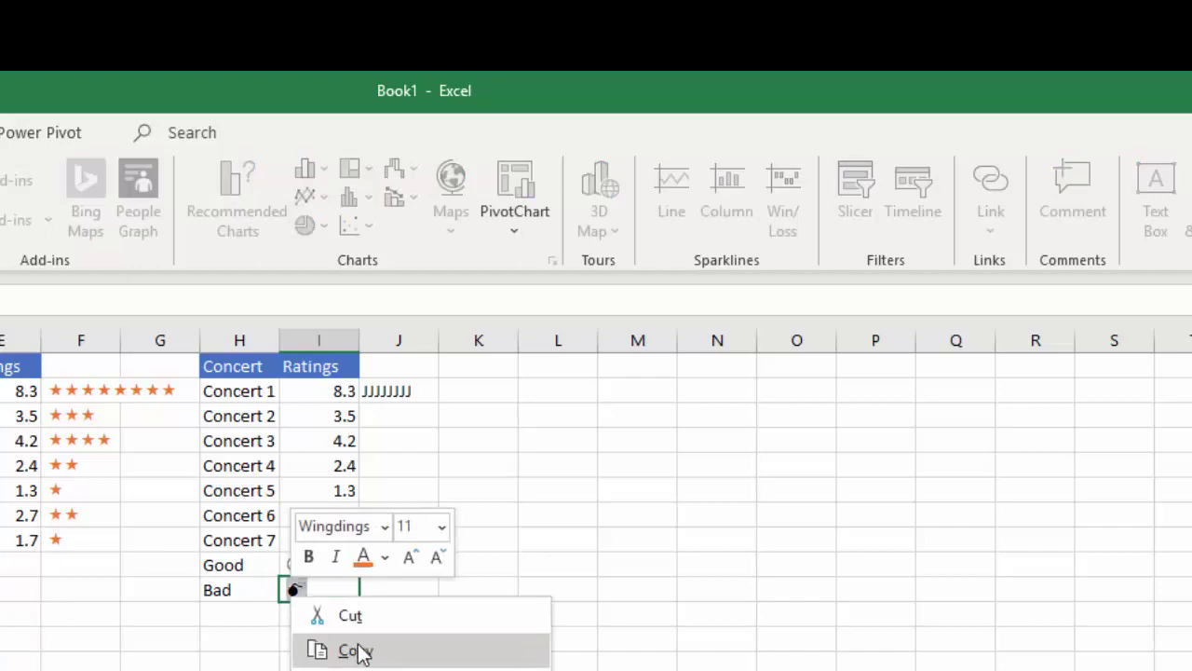
left_click(360, 649)
left_click(390, 386)
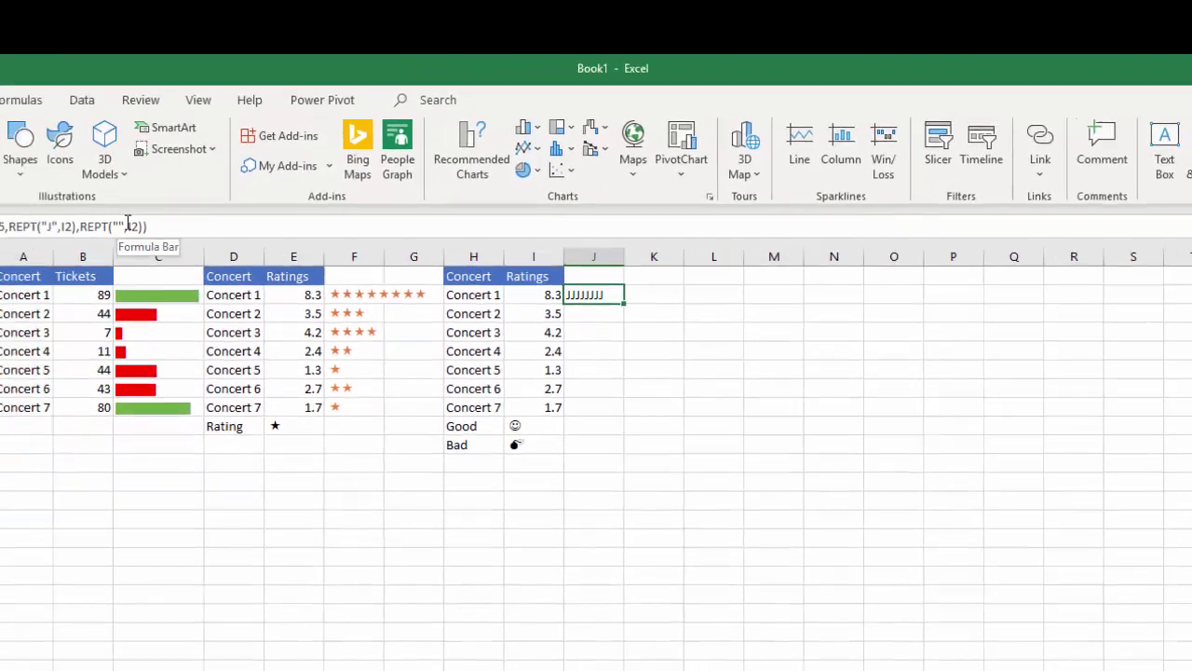
left_click(0, 300)
left_click(270, 195)
right_click(270, 195)
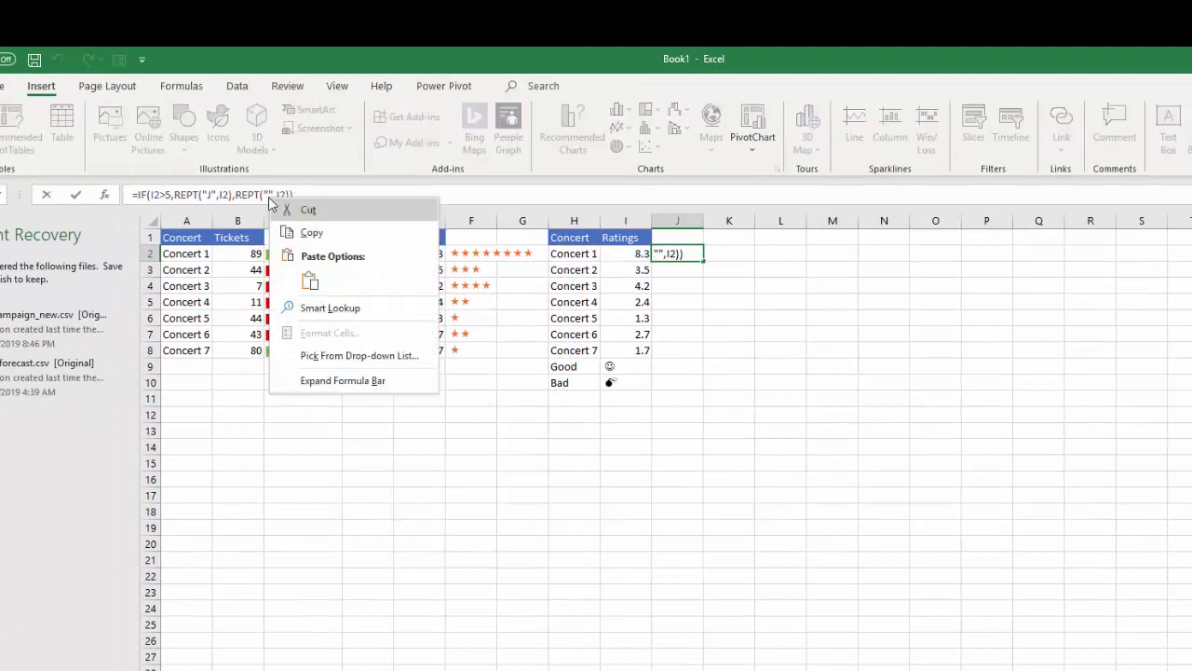
left_click(306, 269)
left_click(329, 195)
key("Return")
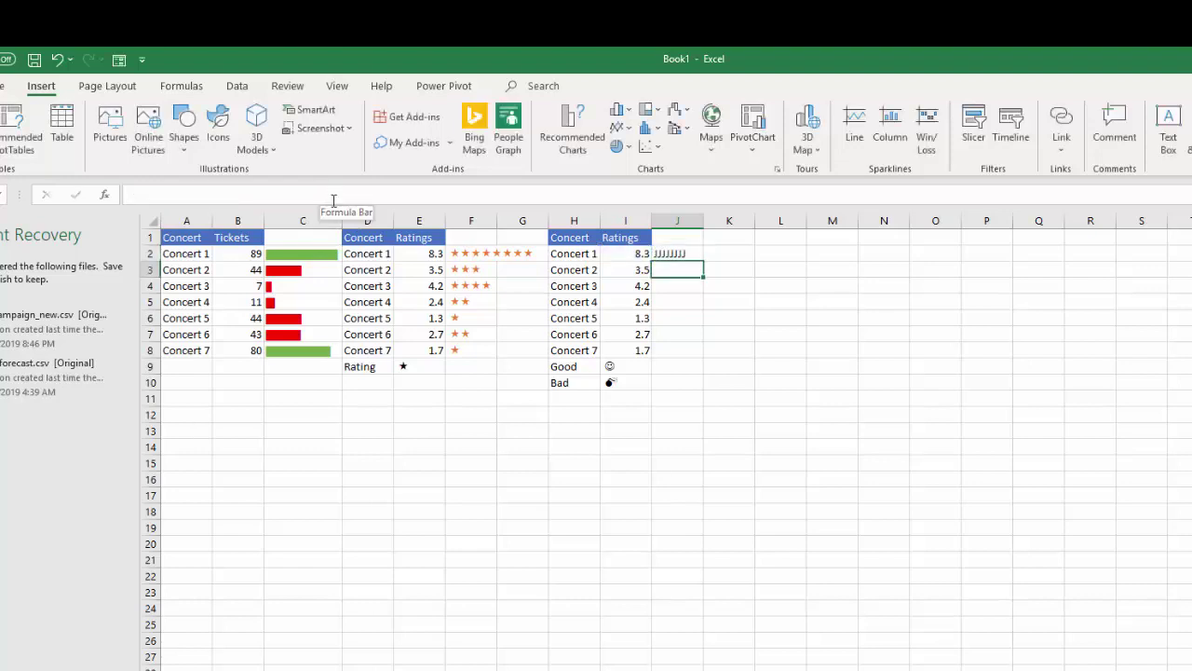
Fill the J2 formula down through J8.
left_click(663, 252)
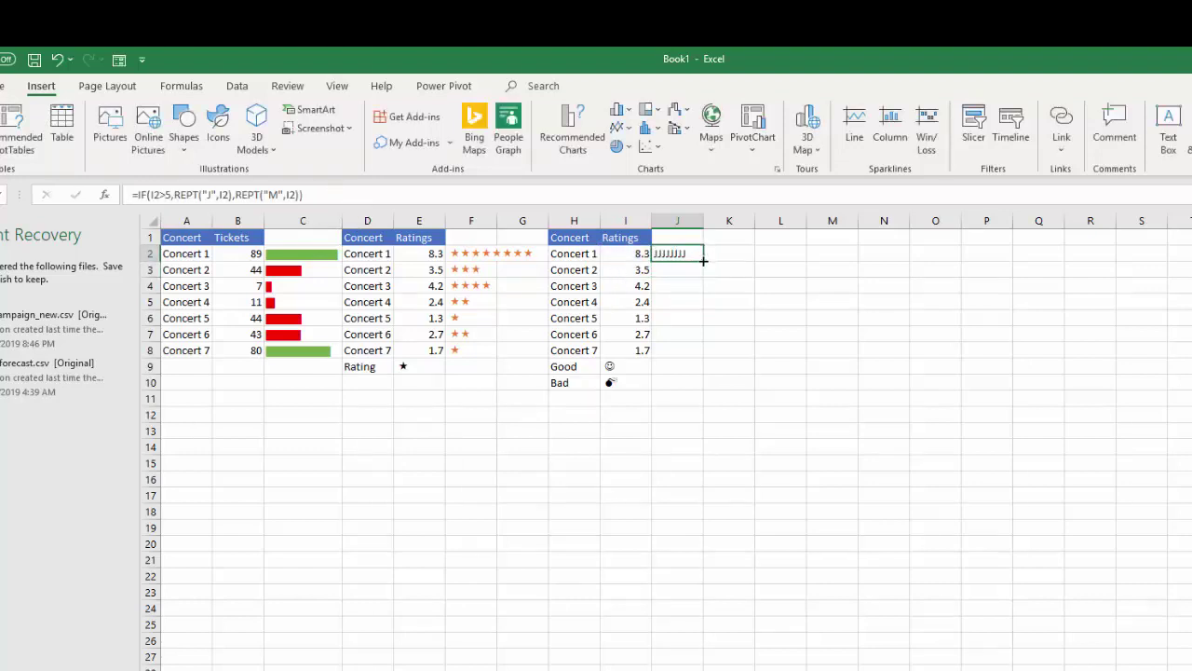
left_click_drag(702, 272, 680, 351)
left_click(680, 434)
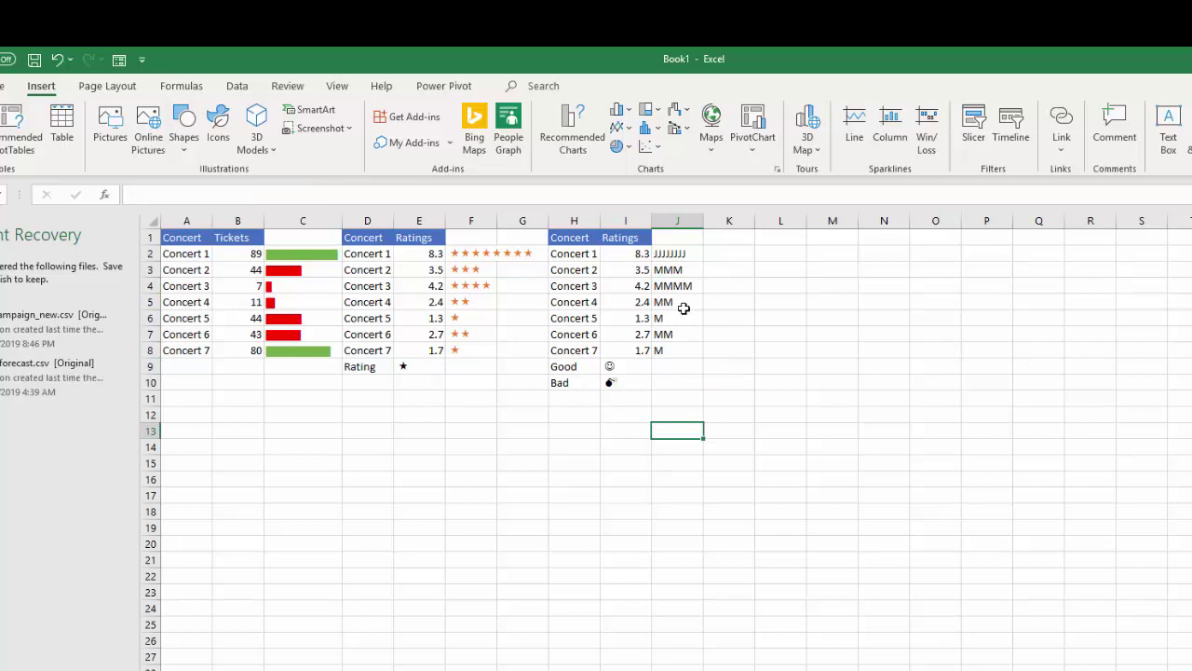
Set J2:J8 to the Wingdings font so the J and M strings show as smileys and bombs.
left_click_drag(672, 254, 660, 343)
left_click(9, 87)
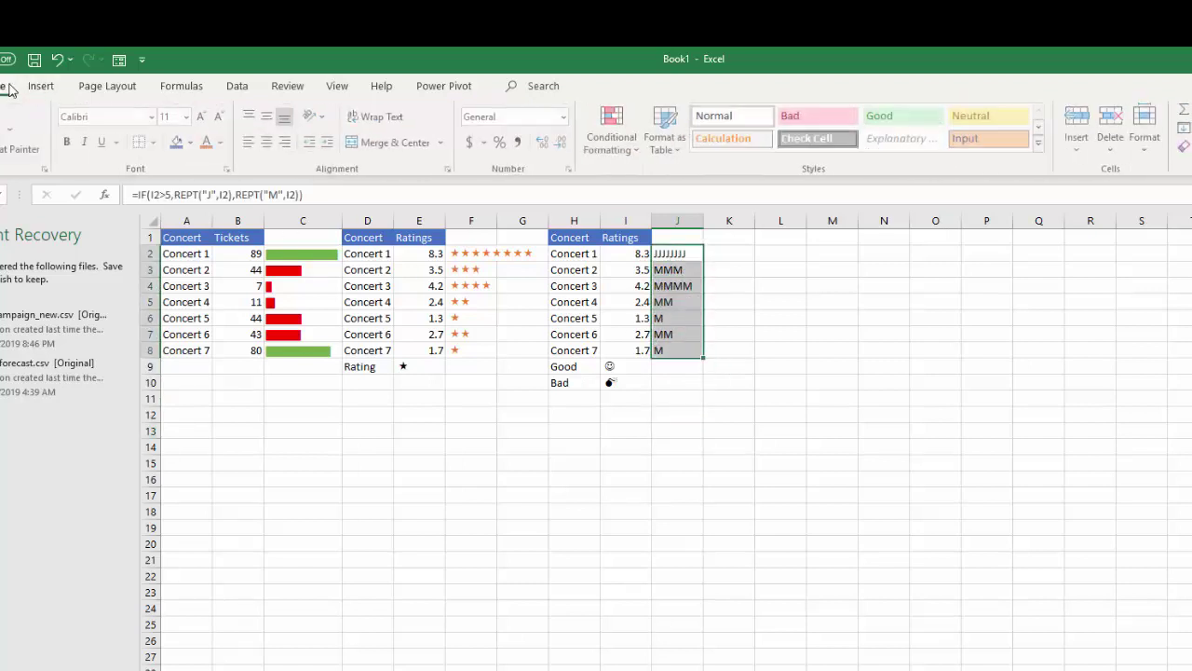
left_click(153, 117)
scroll(239, 616, "down", 2)
scroll(239, 615, "down", 1)
left_click_drag(298, 279, 293, 660)
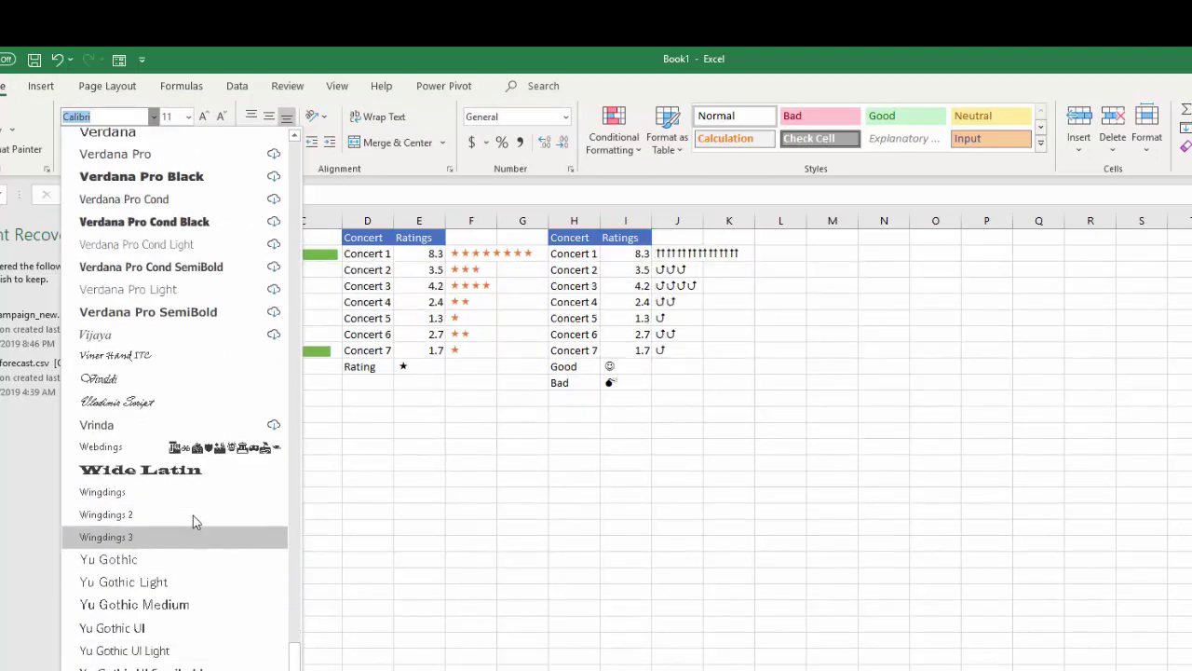
left_click(189, 494)
left_click(615, 547)
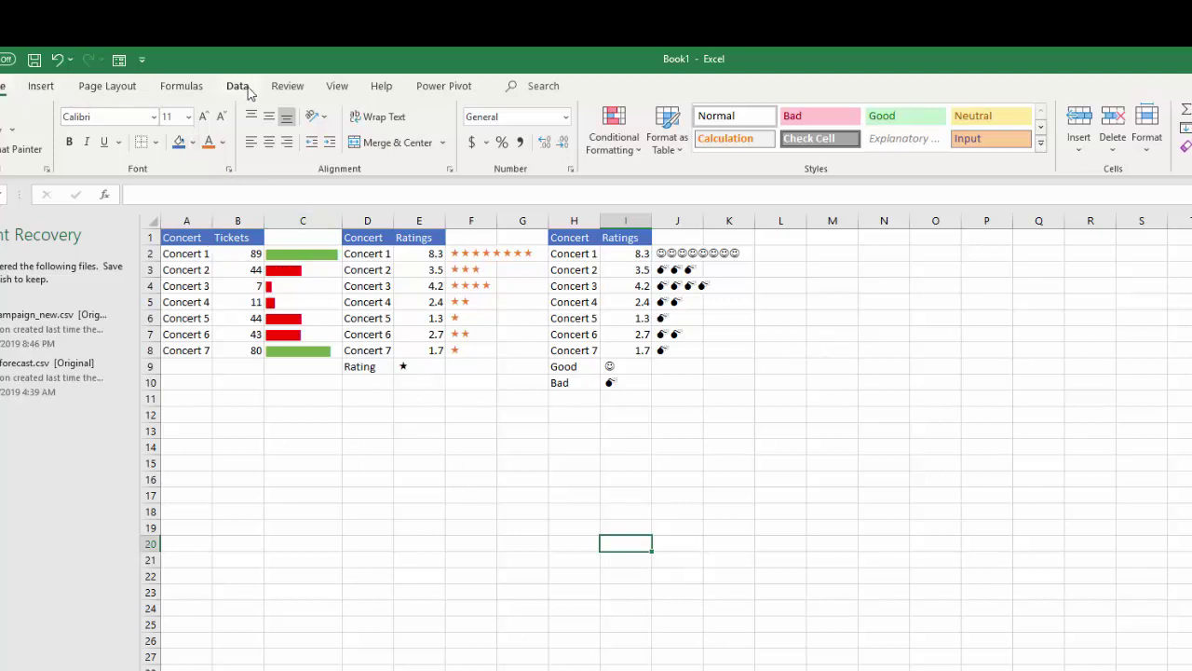
Turn off sheet gridlines on the View tab.
left_click(336, 89)
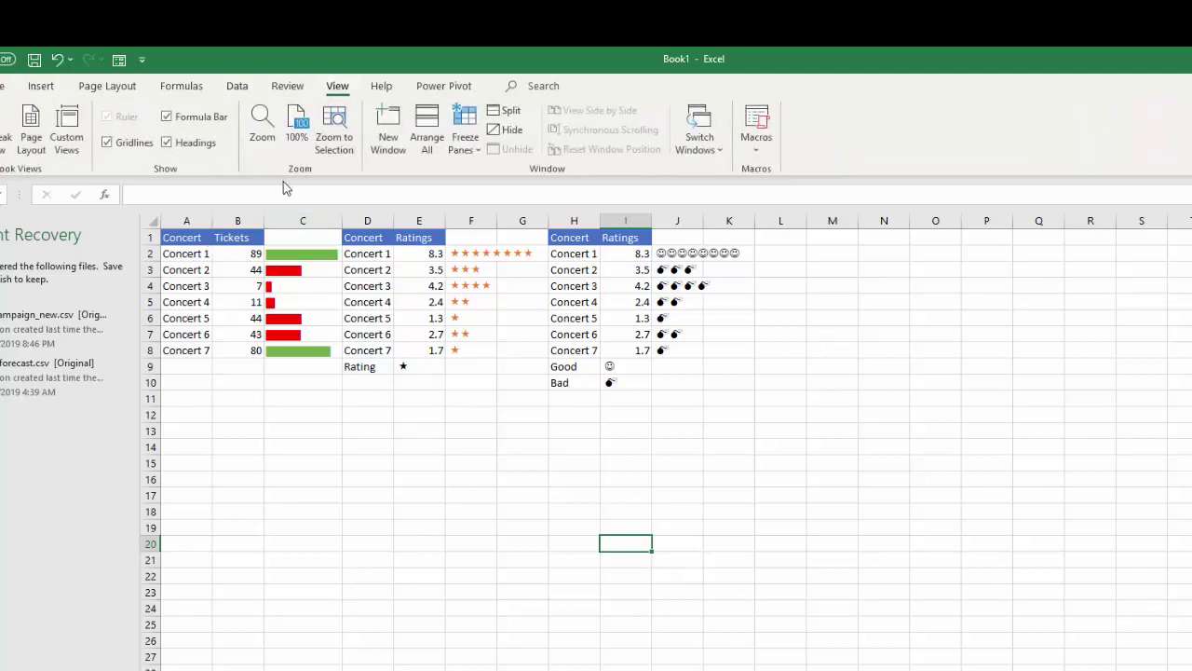
left_click(107, 143)
left_click(470, 511)
Select the three concert tables, then widen column C so the data bars fit.
left_click(198, 233)
key("ctrl+a")
left_click(732, 412)
mouse_move(169, 237)
left_mouse_down()
mouse_move(234, 239)
mouse_move(714, 351)
mouse_move(708, 407)
mouse_move(709, 392)
left_mouse_up()
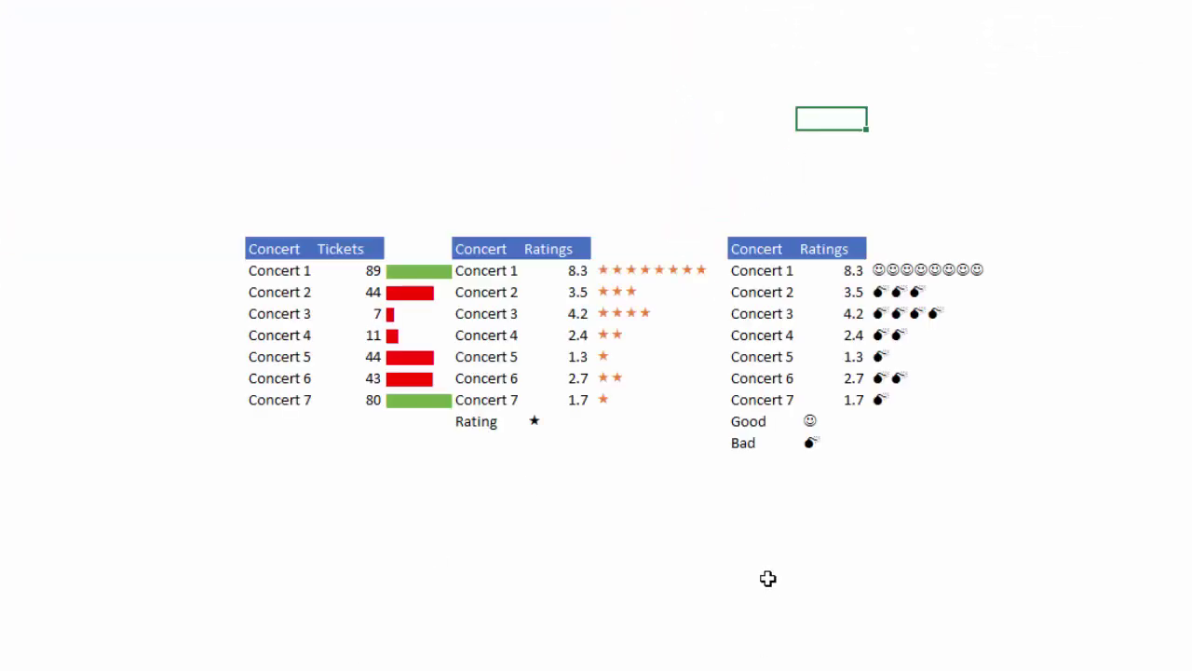
left_click(766, 577)
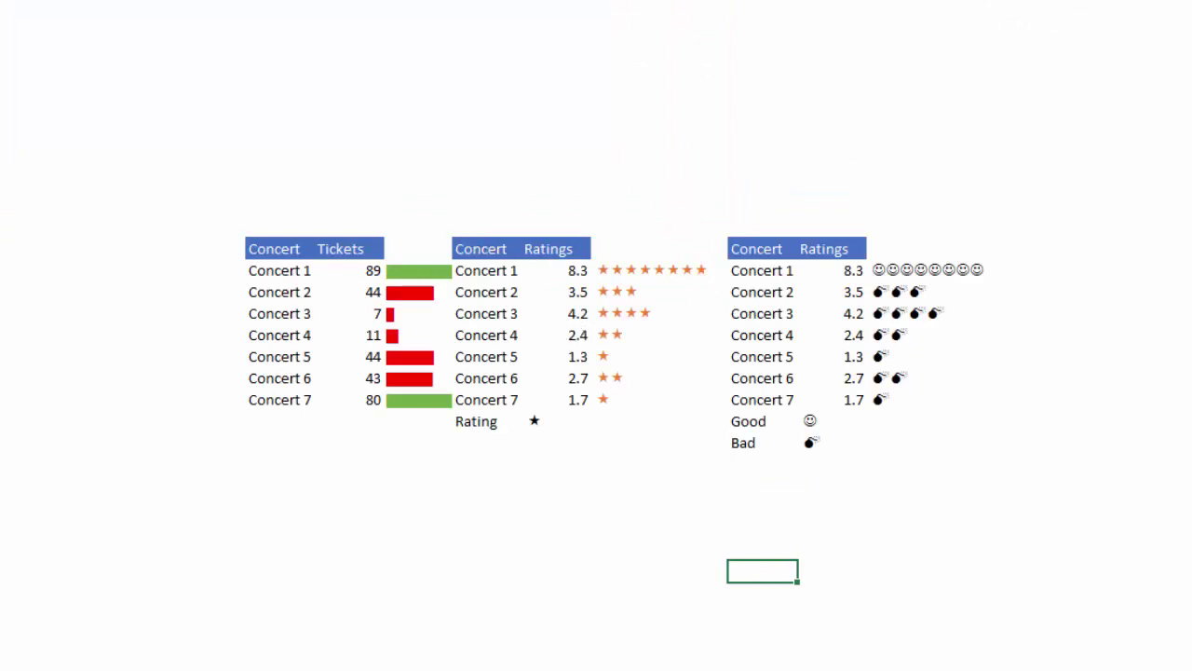
left_click(592, 549)
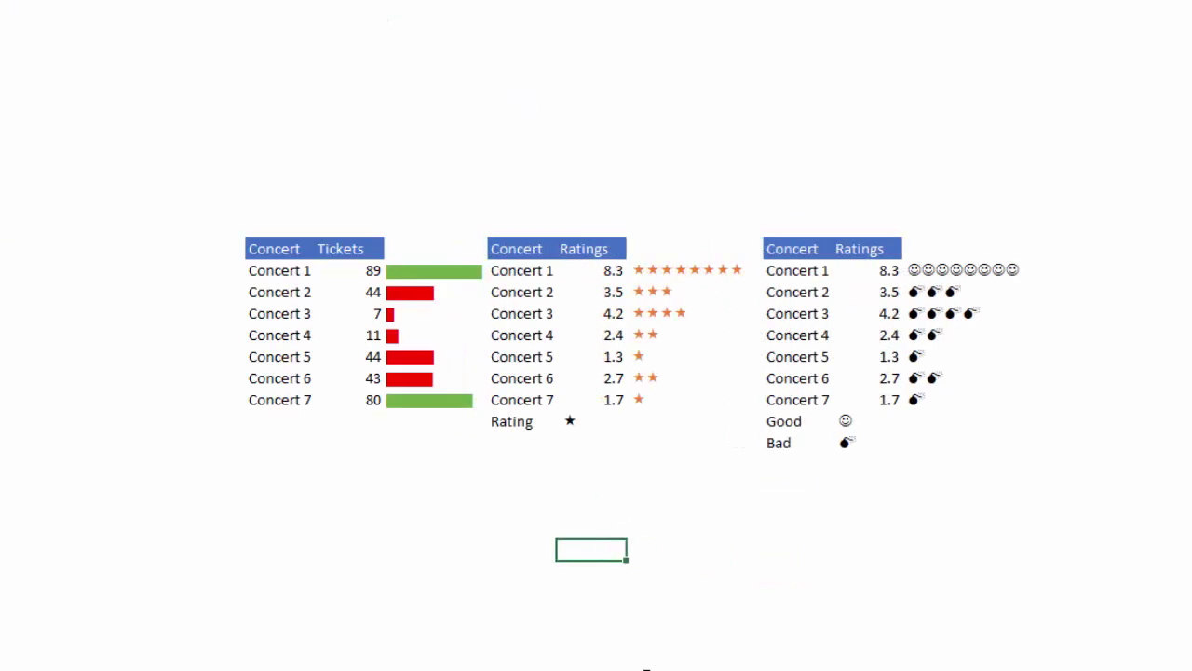